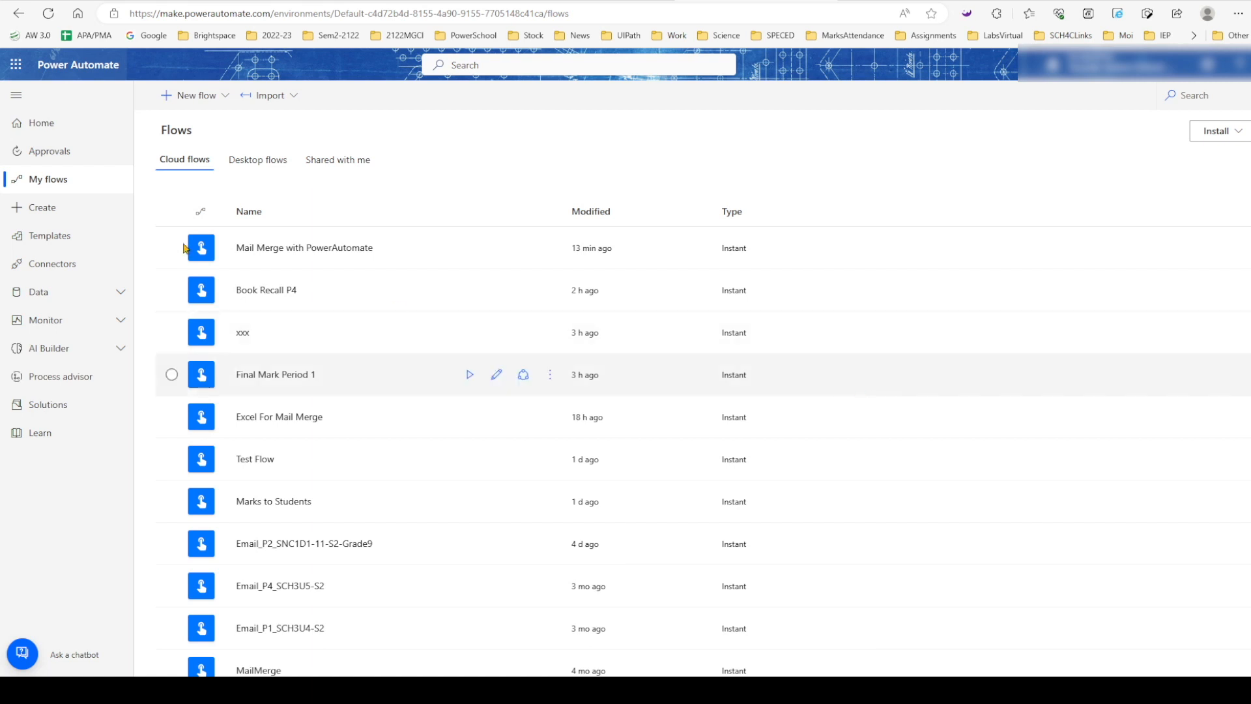
{"action": "left_click", "coordinate": [17, 65]}
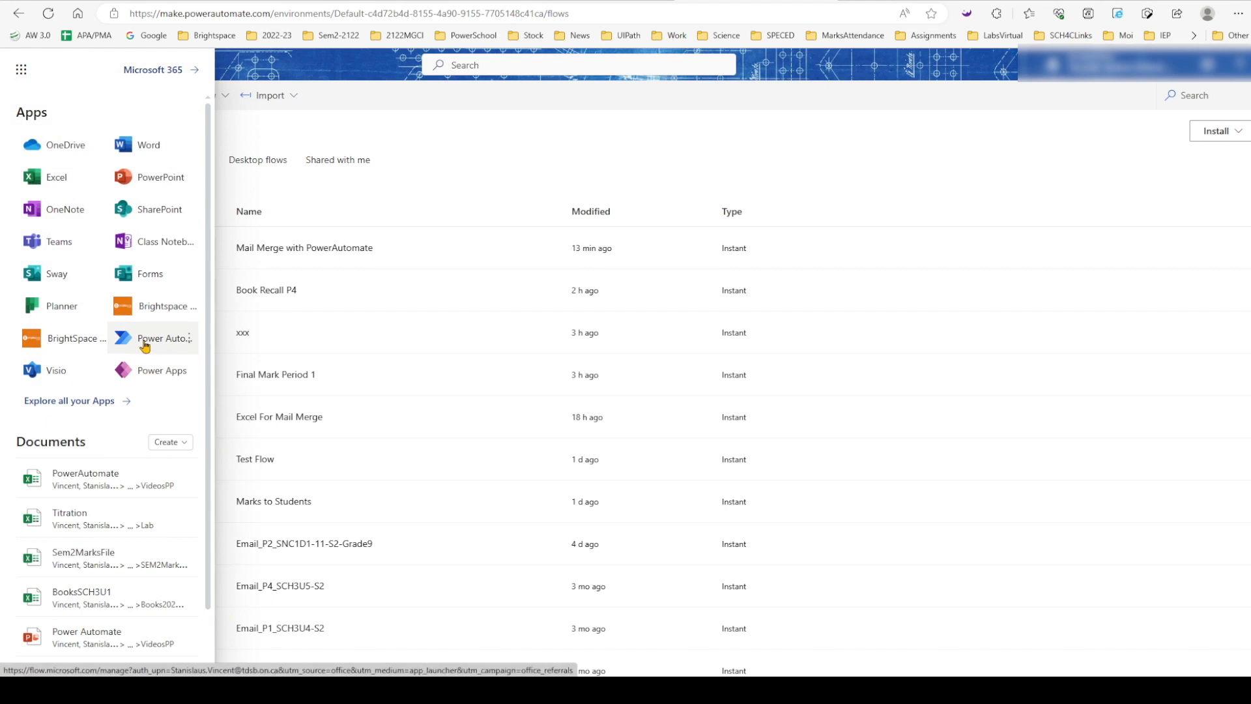
{"action": "left_click", "coordinate": [498, 147]}
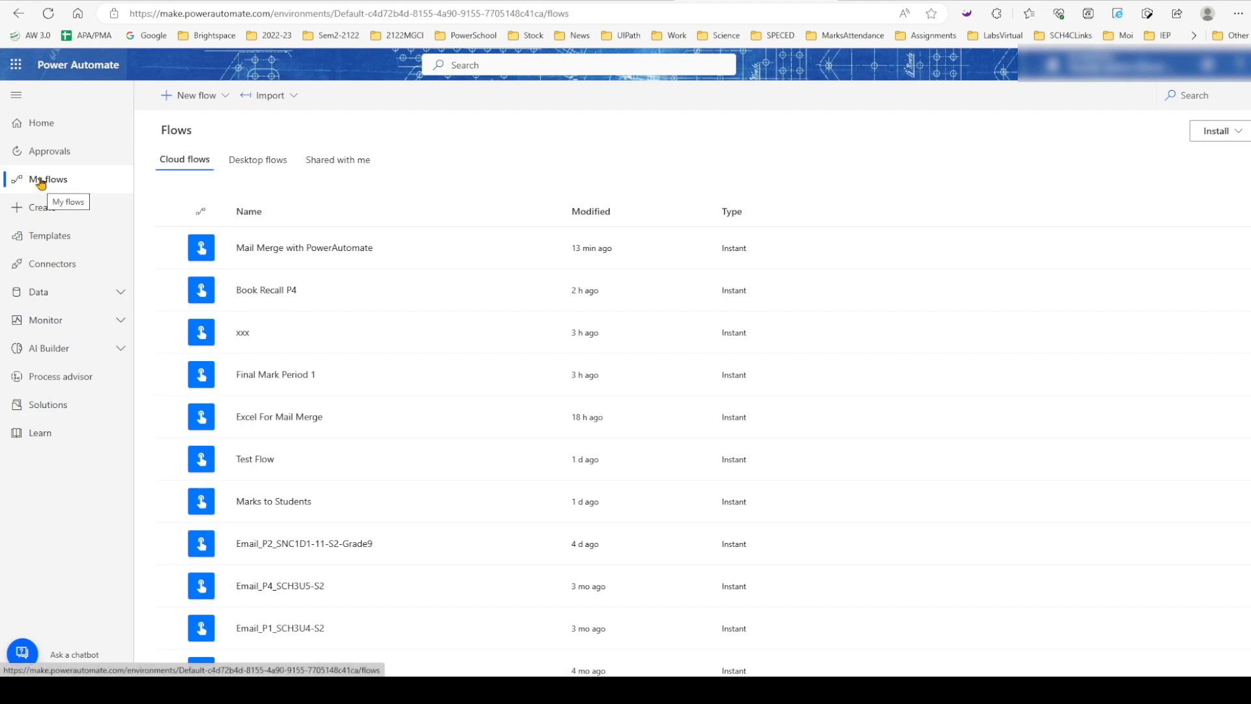
Create an instant cloud flow named MailMerge that uses the Manually trigger a flow trigger.
{"action": "left_click", "coordinate": [199, 96]}
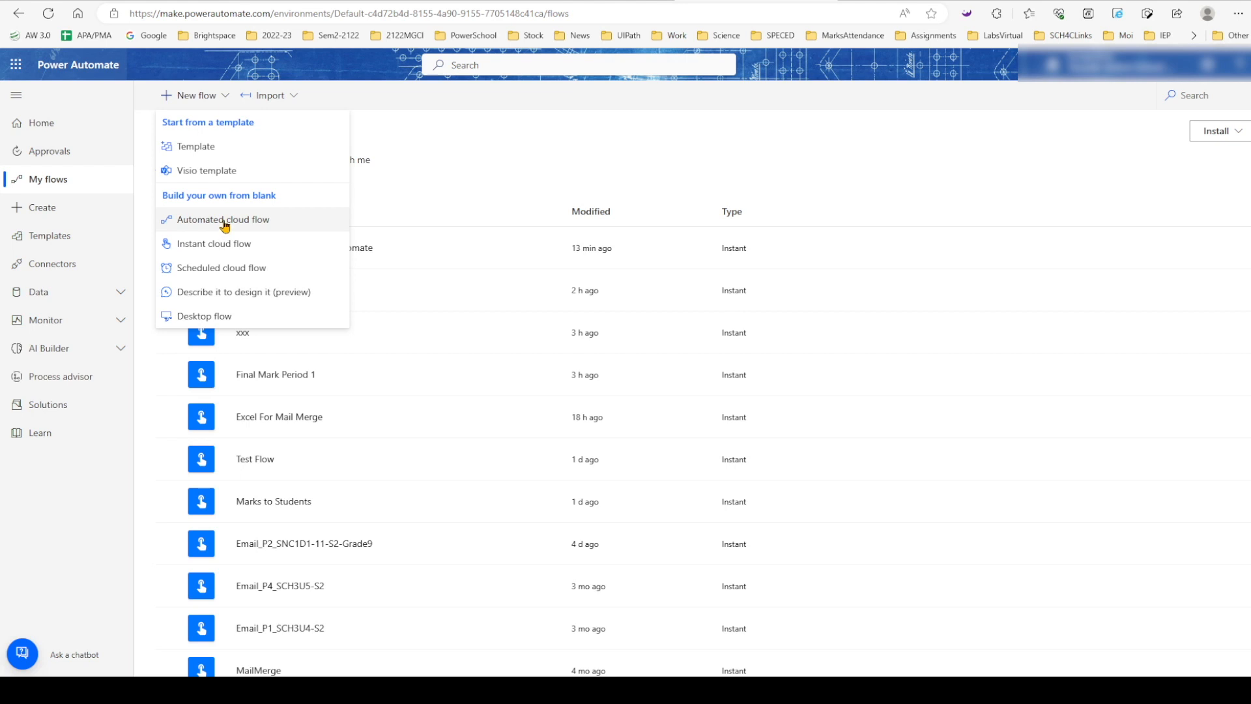
{"action": "left_click", "coordinate": [206, 244]}
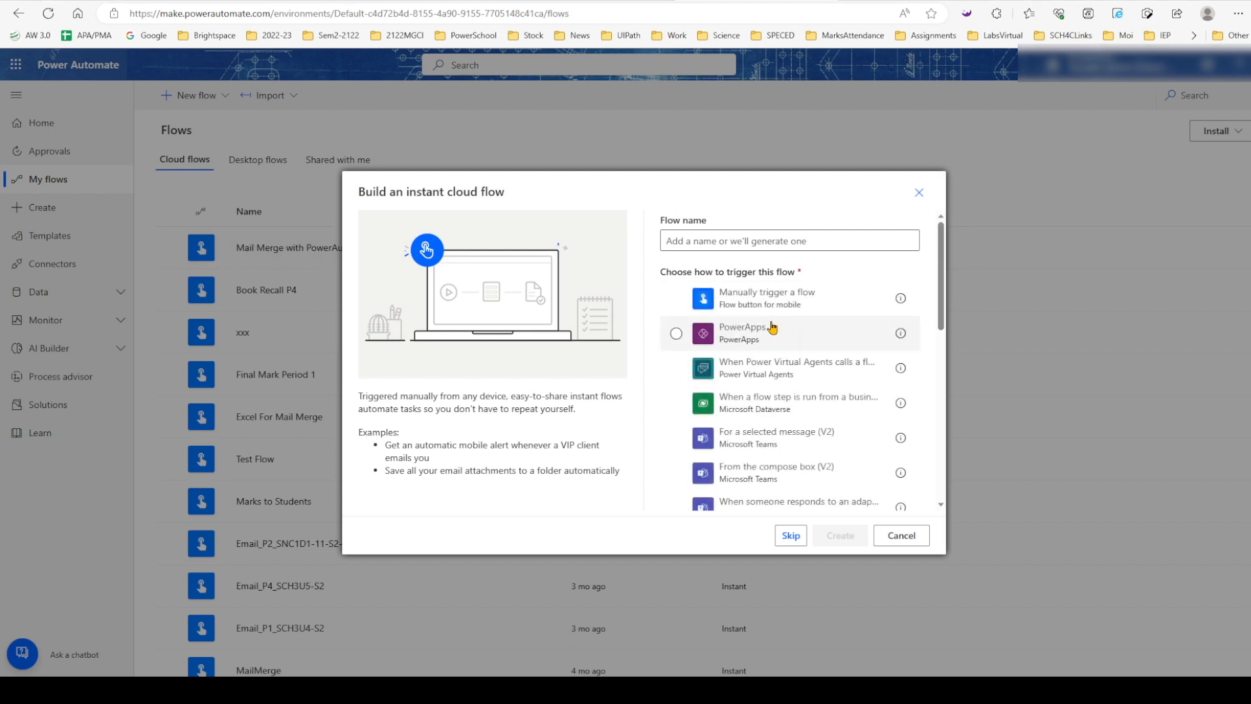
{"action": "left_click", "coordinate": [755, 308]}
{"action": "left_click", "coordinate": [717, 240]}
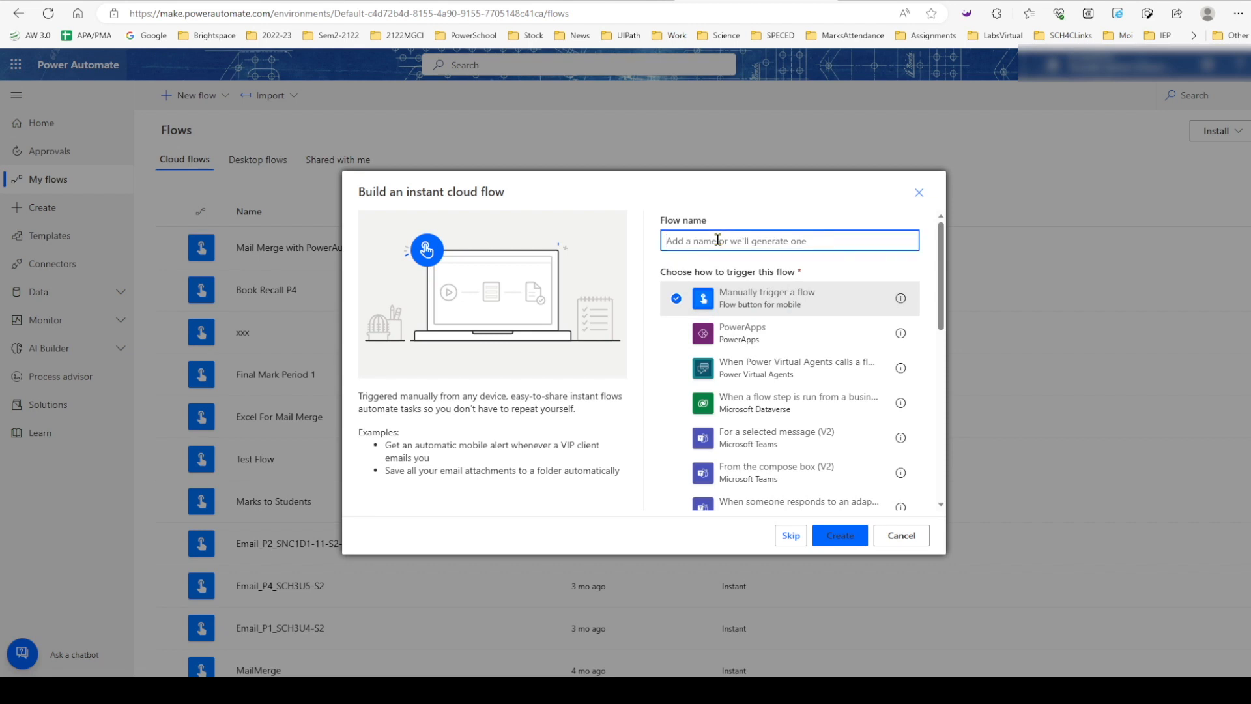
{"action": "type", "text": "Ma"}
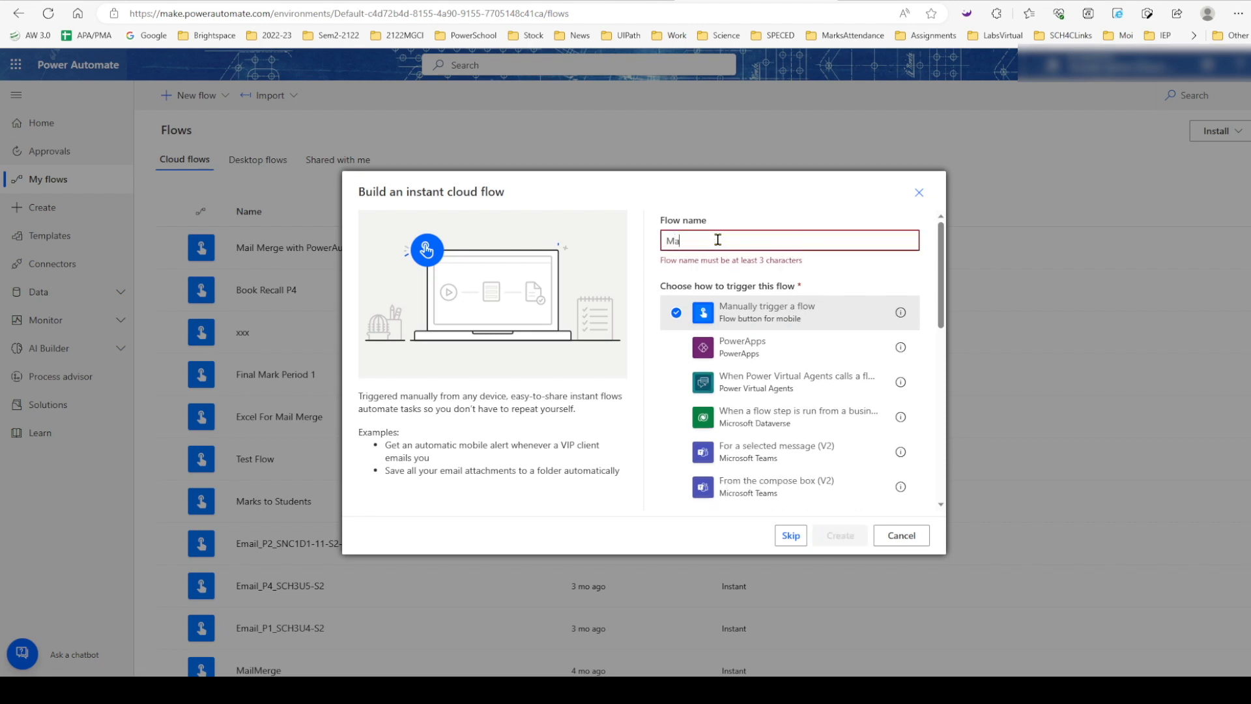
{"action": "type", "text": "ilMerge"}
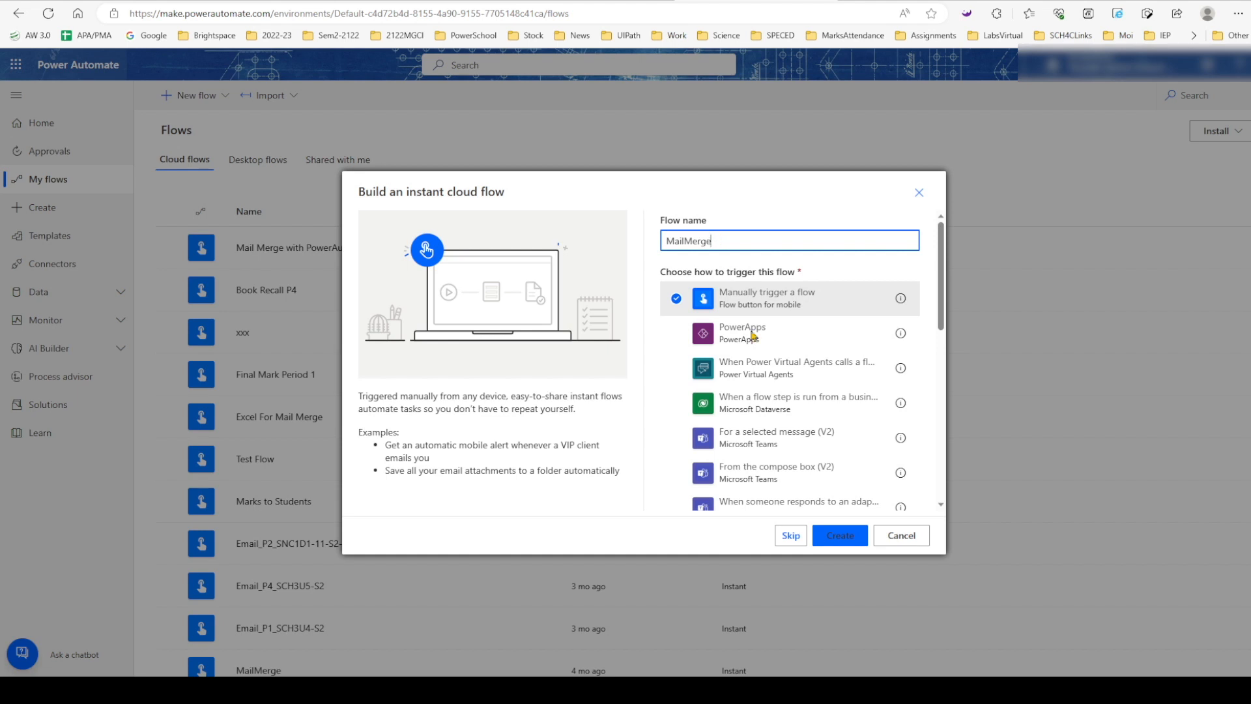
{"action": "left_click", "coordinate": [840, 536]}
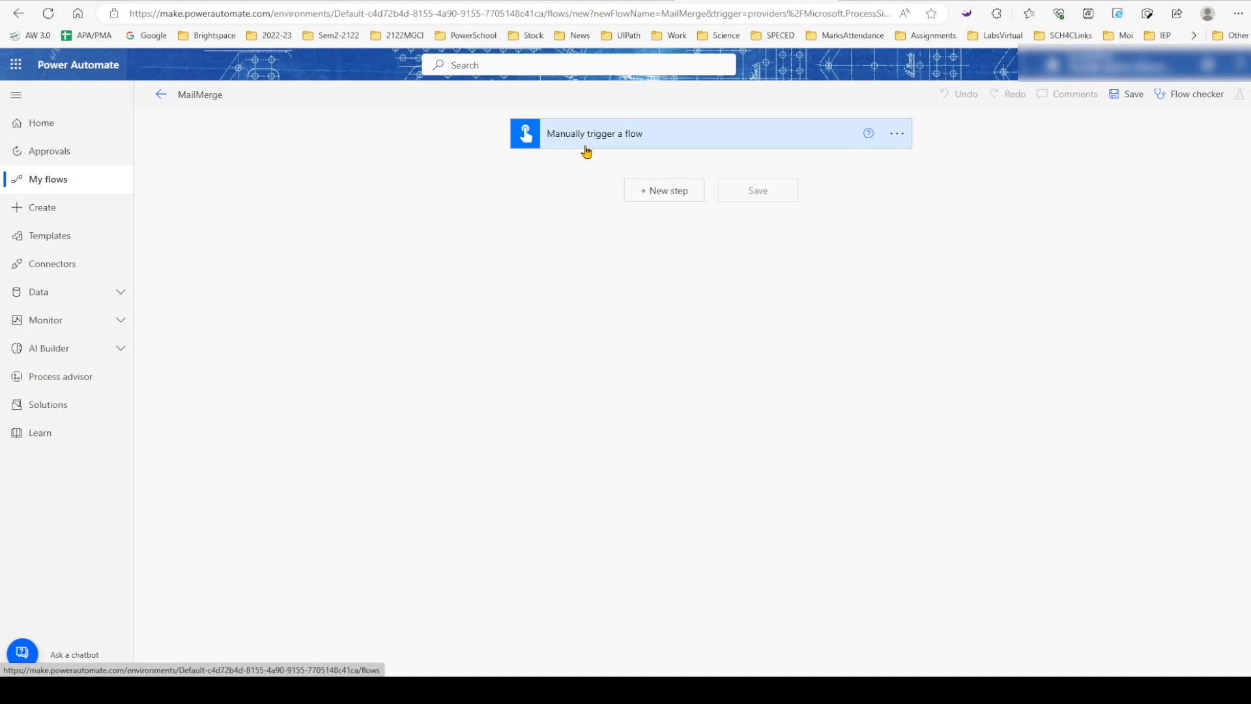
Add the Excel Online (Business) action List rows present in a table as a new step after the manual trigger.
{"action": "left_click", "coordinate": [659, 196]}
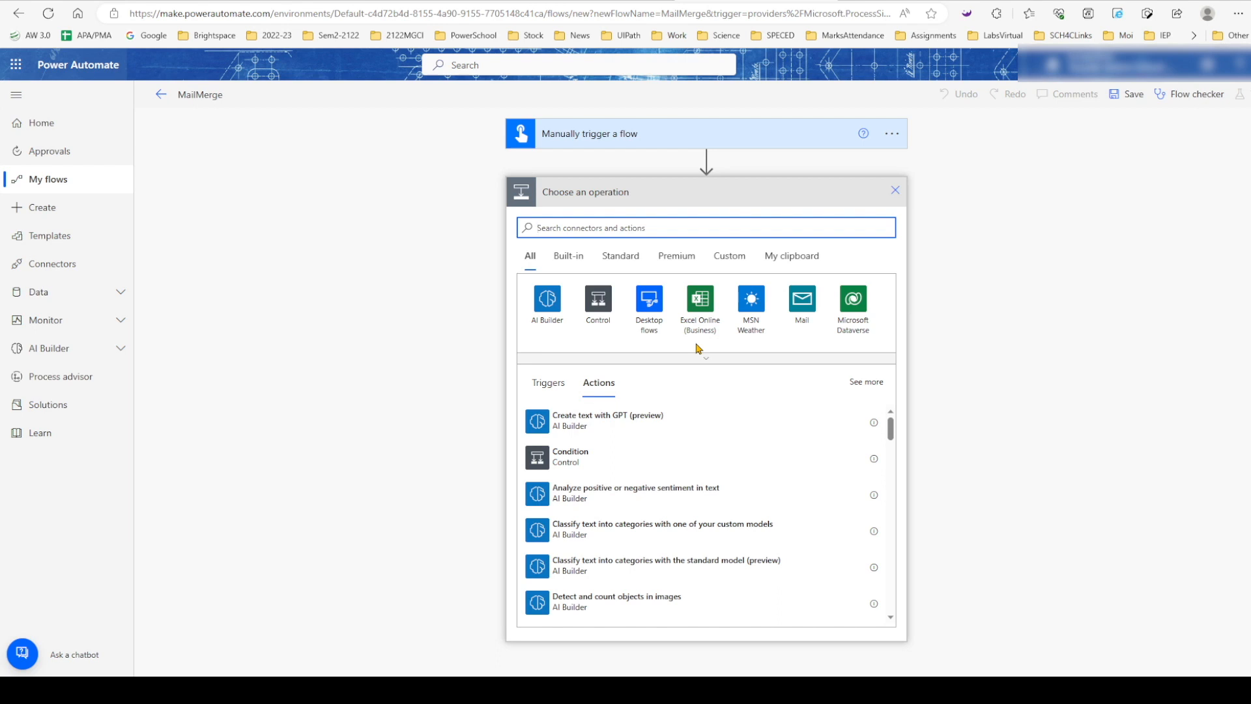
{"action": "scroll", "coordinate": [638, 454], "scroll_direction": "down", "scroll_amount": 4}
{"action": "scroll", "coordinate": [639, 454], "scroll_direction": "down", "scroll_amount": 10}
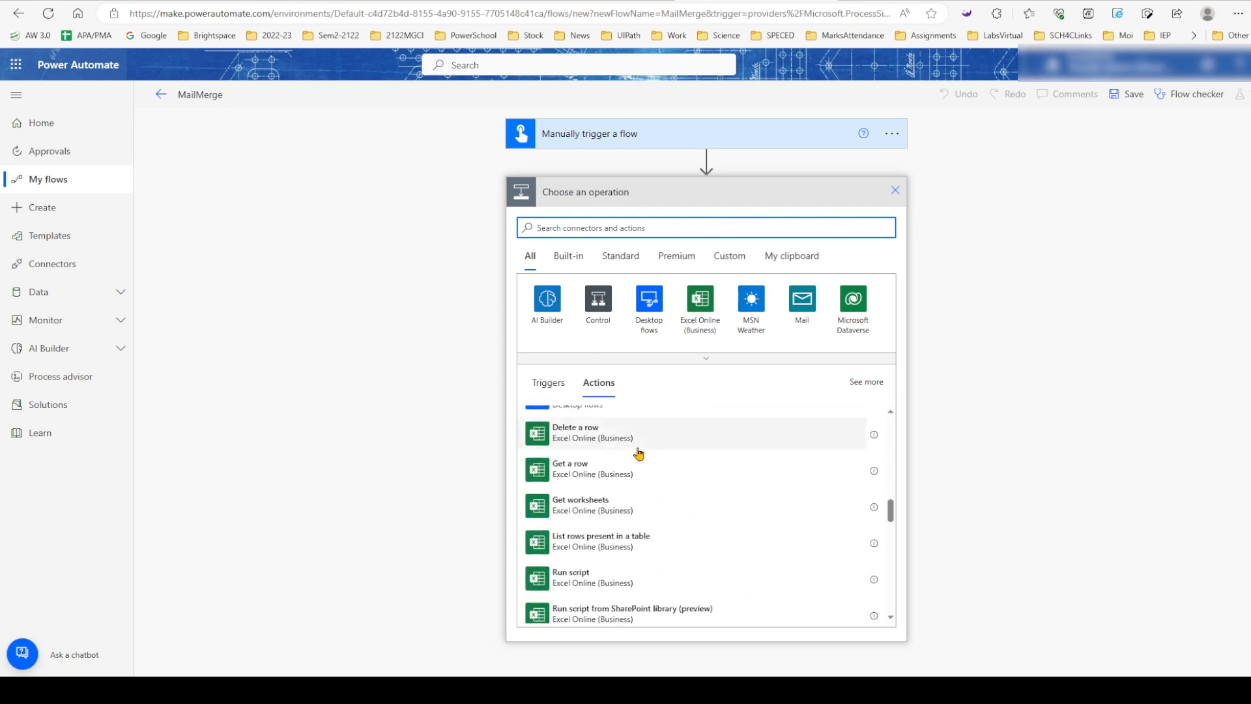
{"action": "scroll", "coordinate": [638, 454], "scroll_direction": "up", "scroll_amount": 1}
{"action": "scroll", "coordinate": [637, 452], "scroll_direction": "down", "scroll_amount": 1}
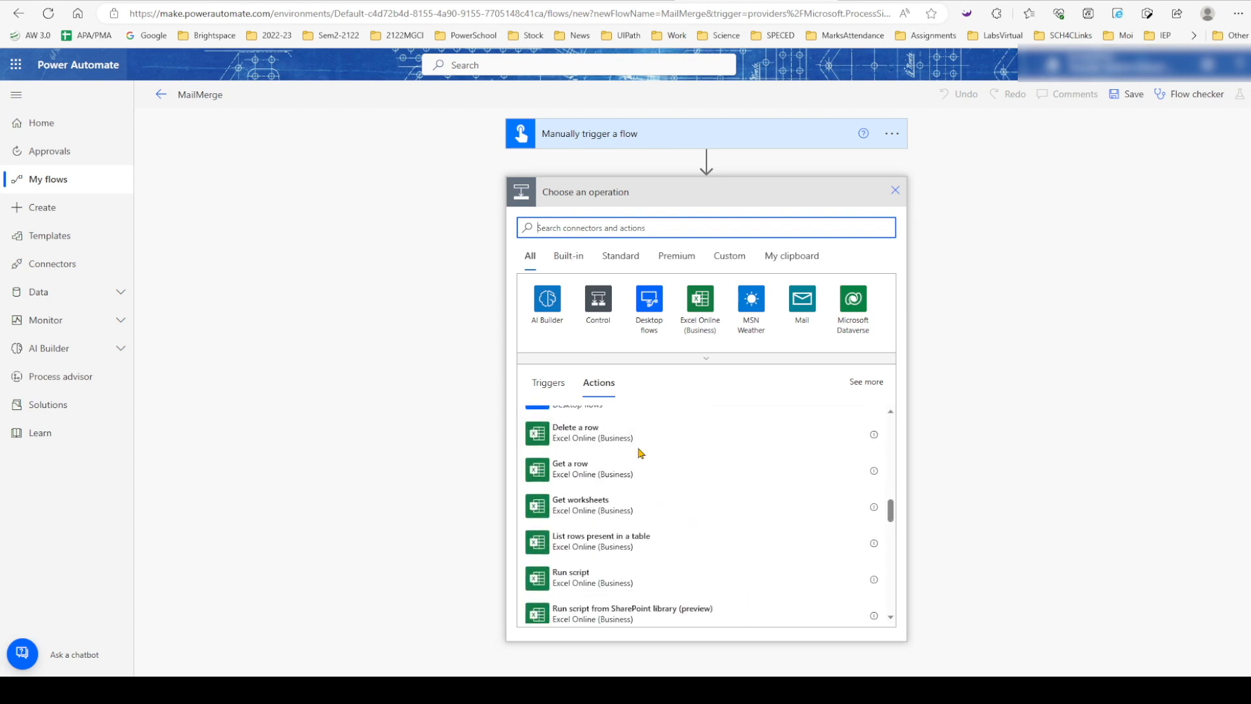
{"action": "left_click", "coordinate": [561, 550]}
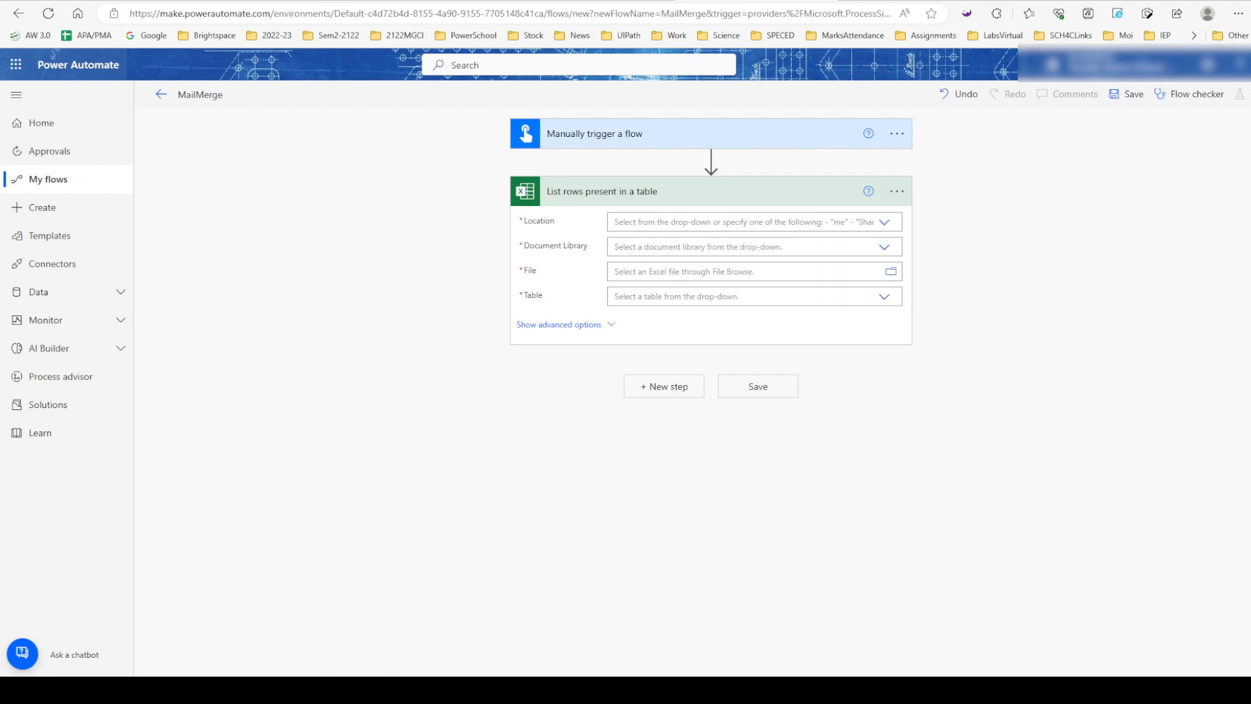
Switch to the Excel workbook and convert the range A1:E7 on Sheet2 into a table with headers.
{"action": "left_click", "coordinate": [345, 629]}
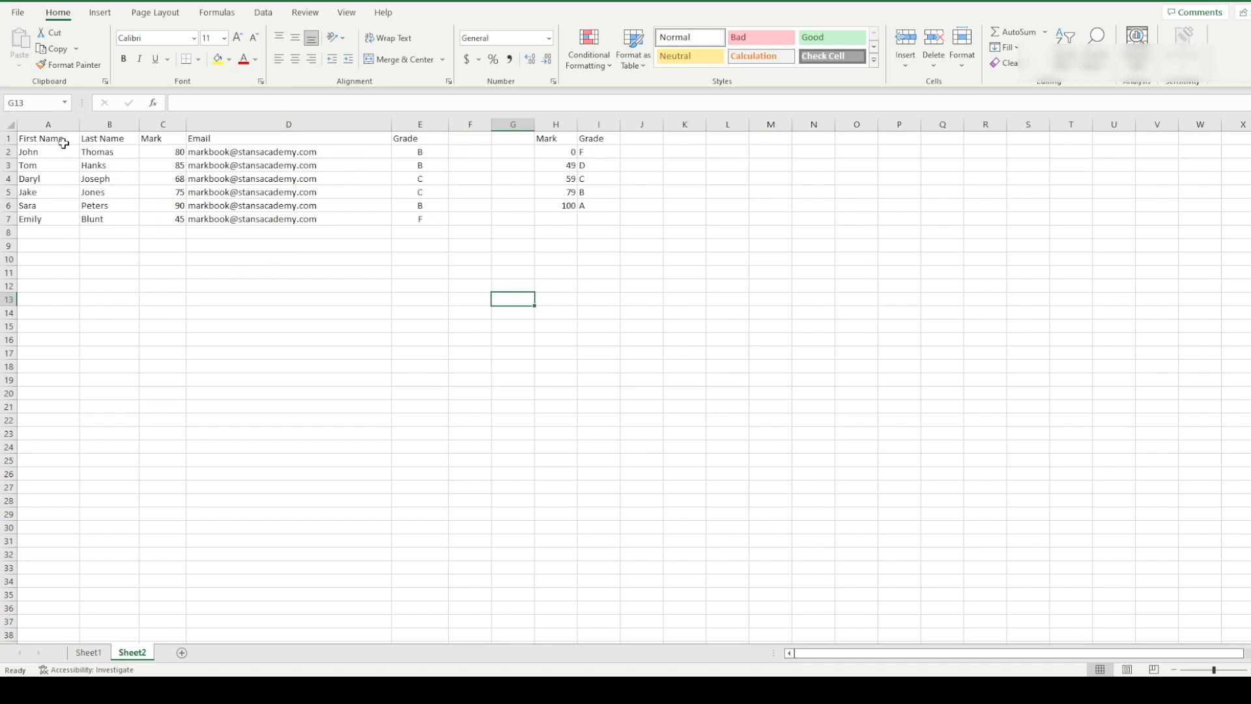
{"action": "left_click_drag", "start_coordinate": [40, 137], "coordinate": [430, 214]}
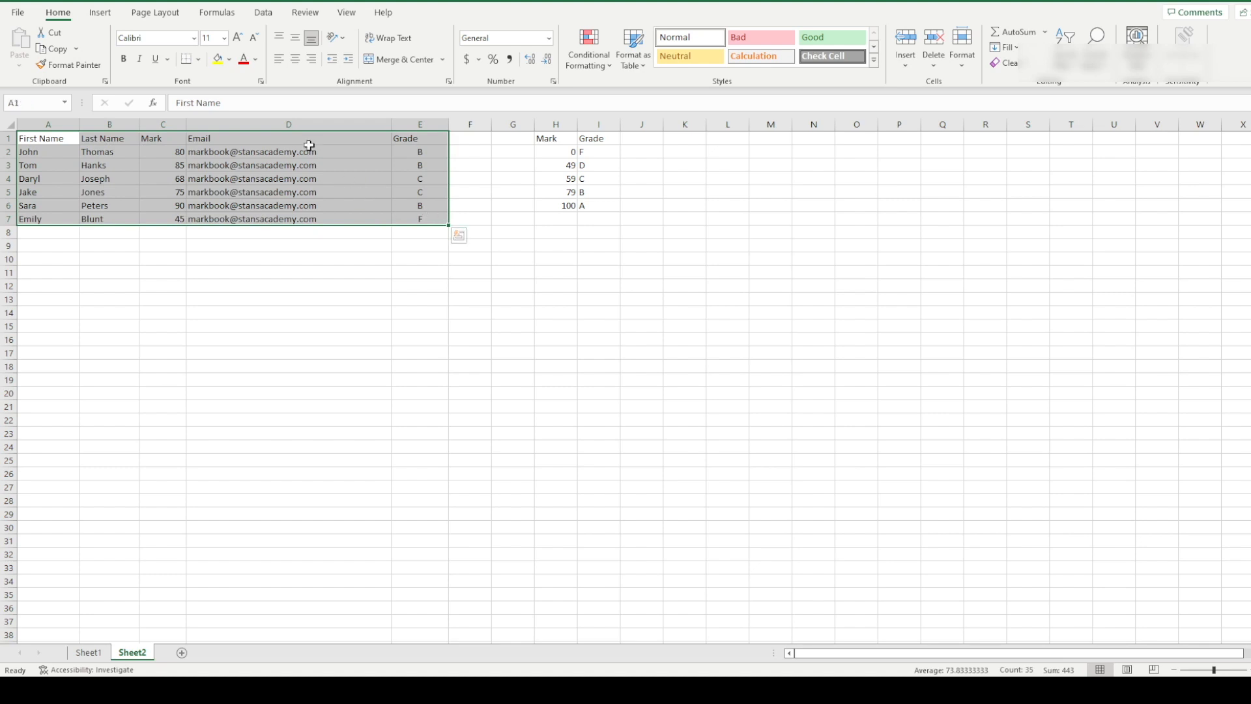
{"action": "left_click", "coordinate": [101, 14]}
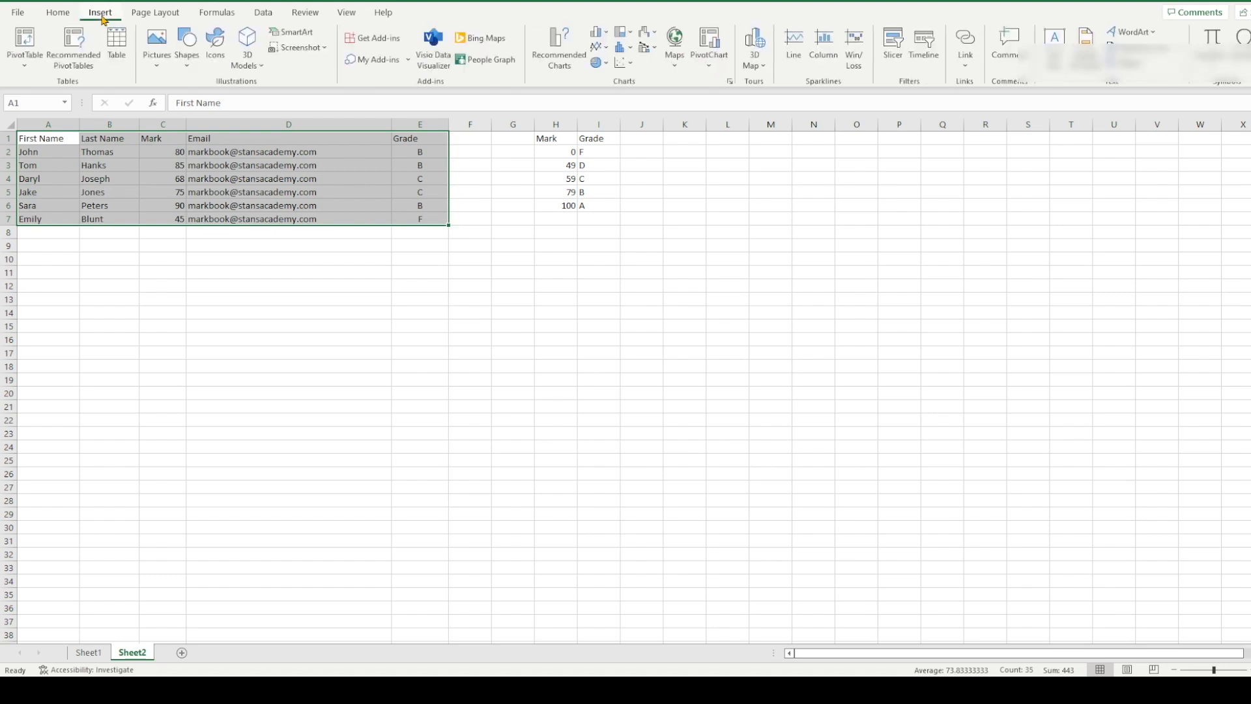
{"action": "left_click", "coordinate": [116, 45]}
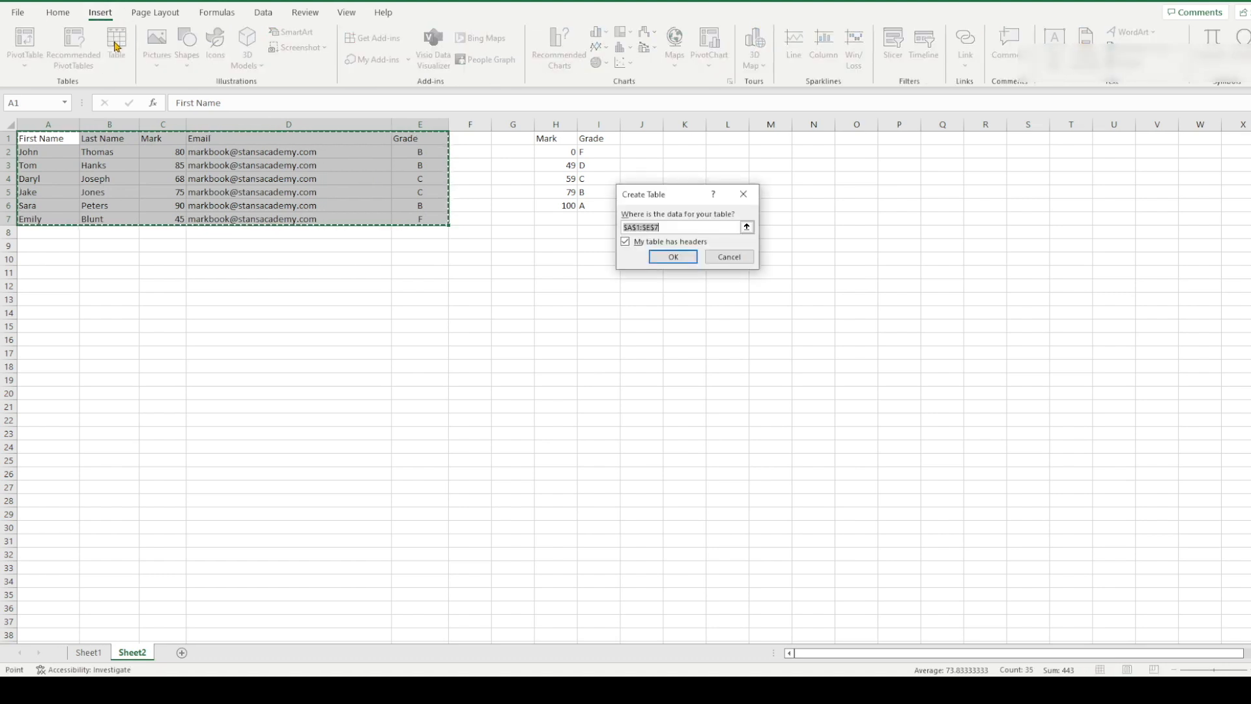
{"action": "left_click", "coordinate": [673, 261]}
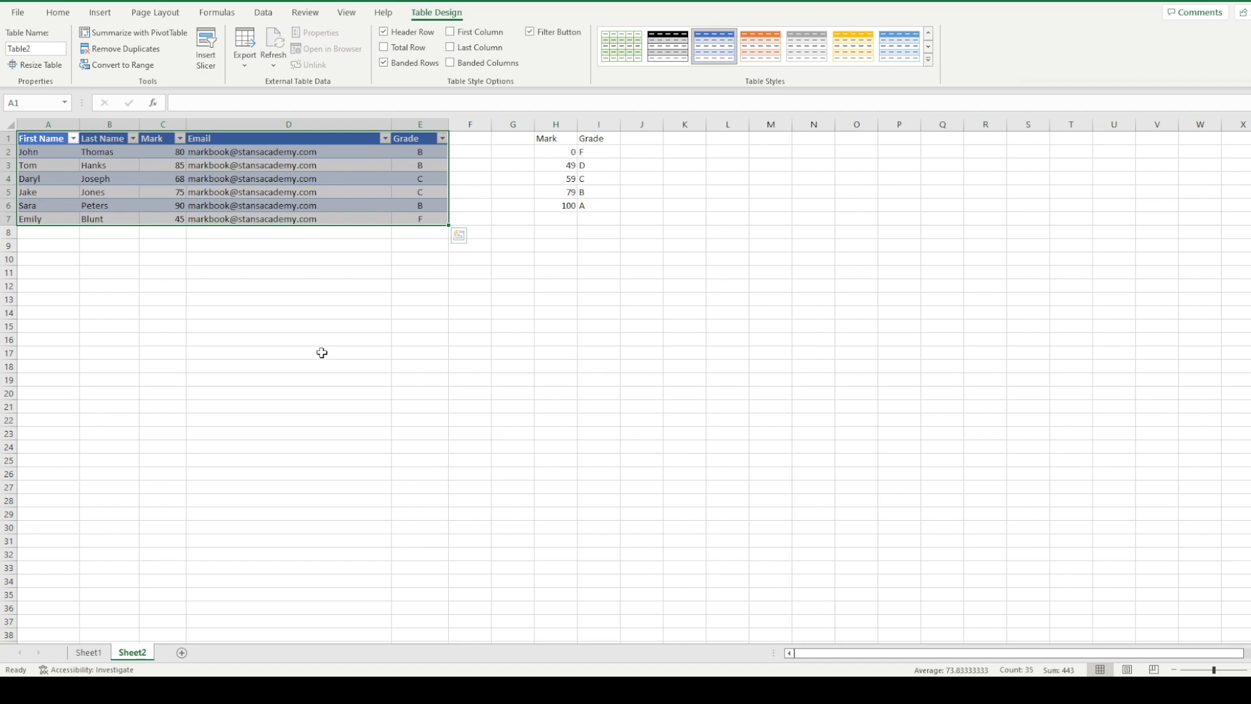
Rename the new table on Sheet2 as MyMarks and deselect it.
{"action": "left_click", "coordinate": [37, 49]}
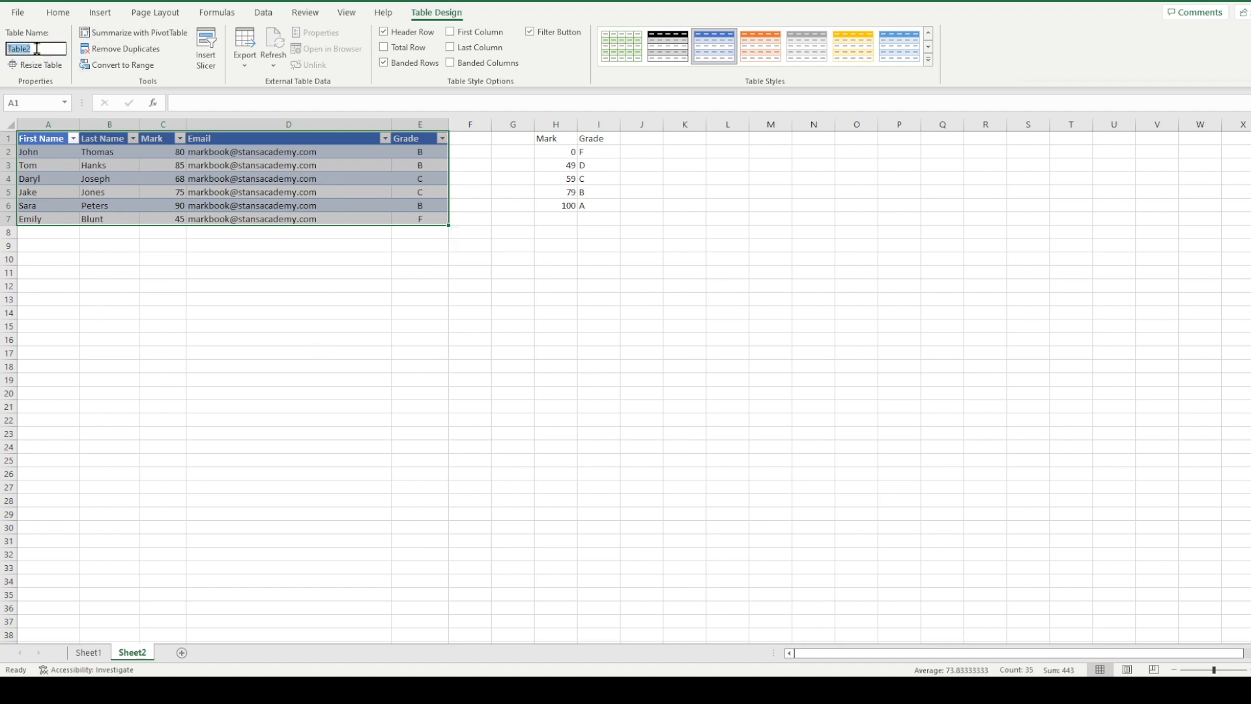
{"action": "type", "text": "MyMarks"}
{"action": "key", "text": "Return"}
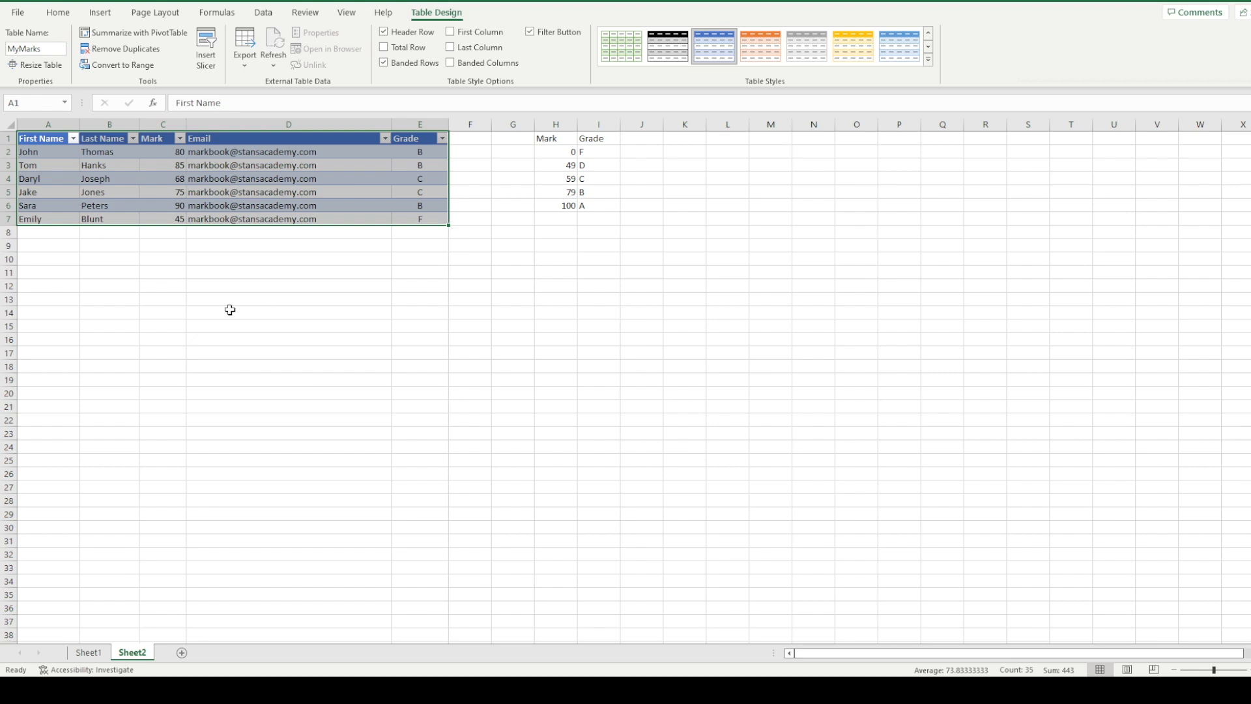
{"action": "left_click", "coordinate": [256, 310]}
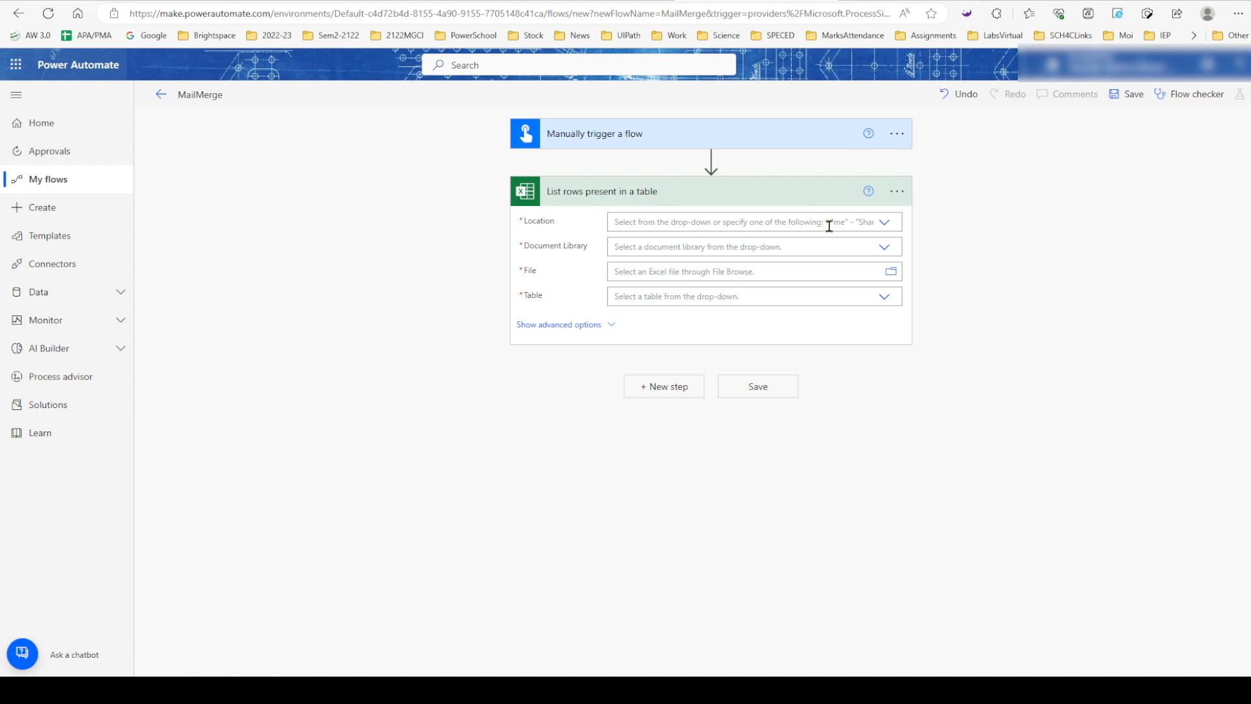
In Power Automate, set the Excel action's location to OneDrive for Business and its document library to the second OneDrive entry.
{"action": "left_click", "coordinate": [885, 224]}
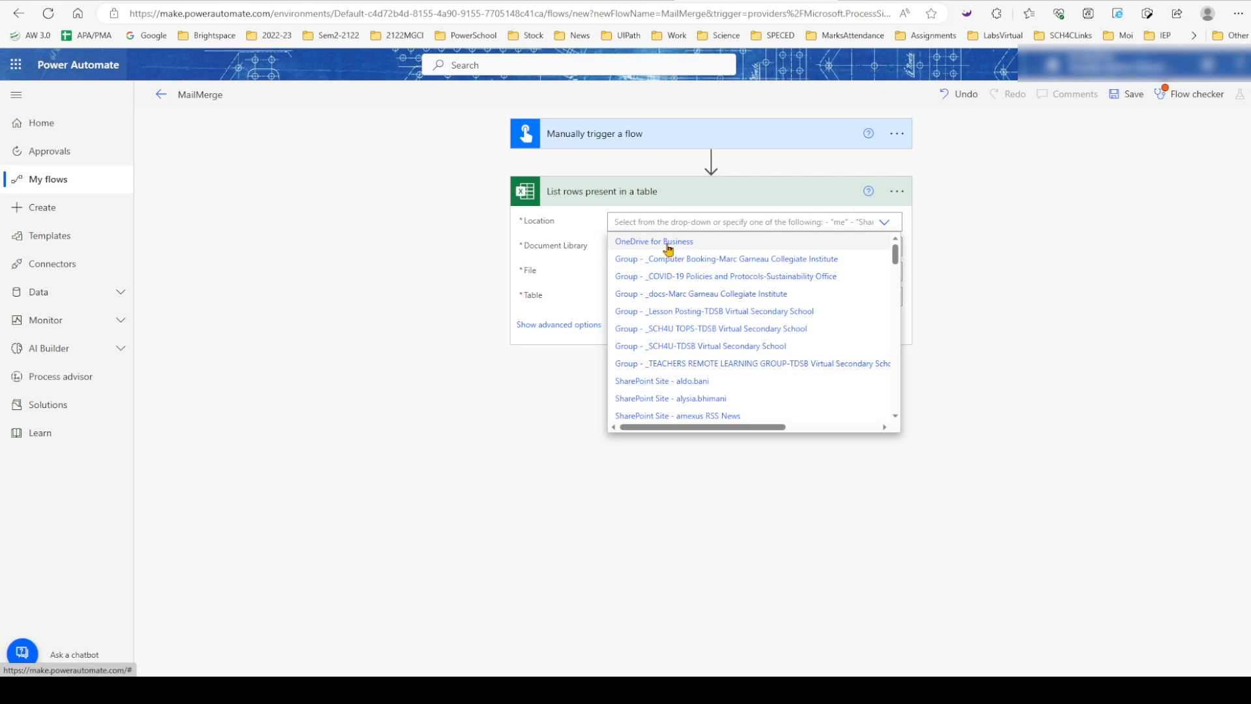
{"action": "left_click", "coordinate": [668, 244]}
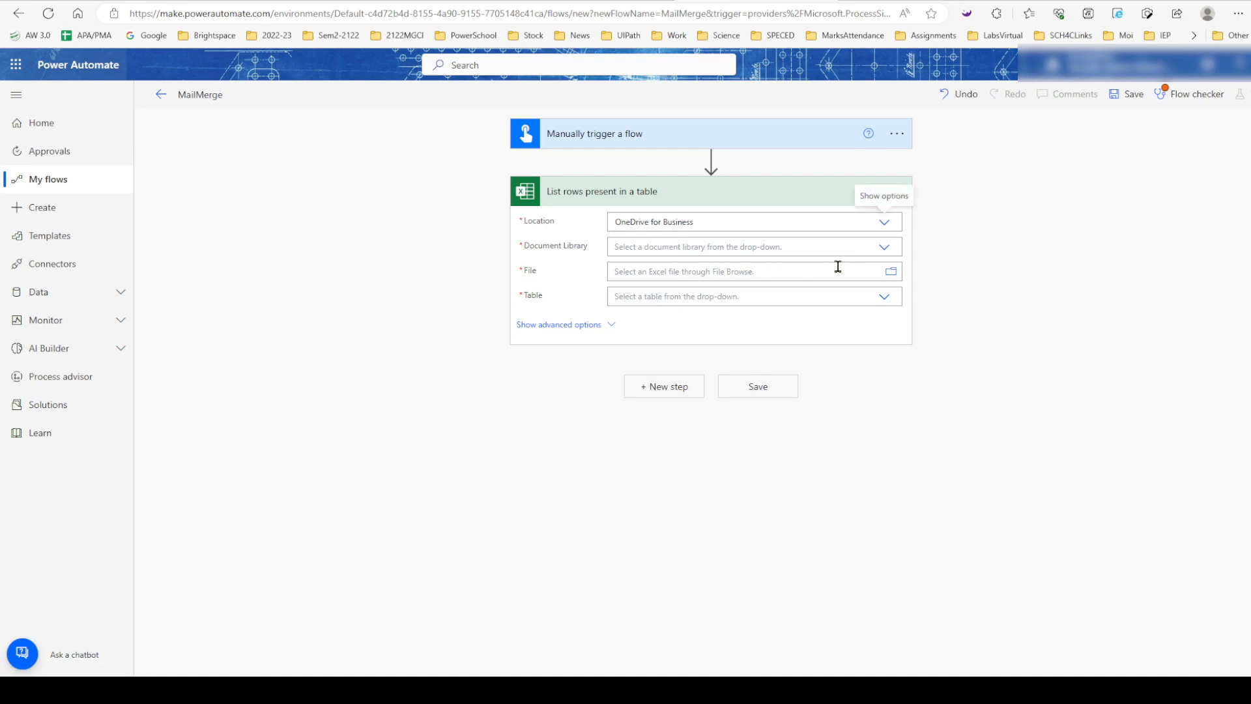
{"action": "left_click", "coordinate": [886, 252]}
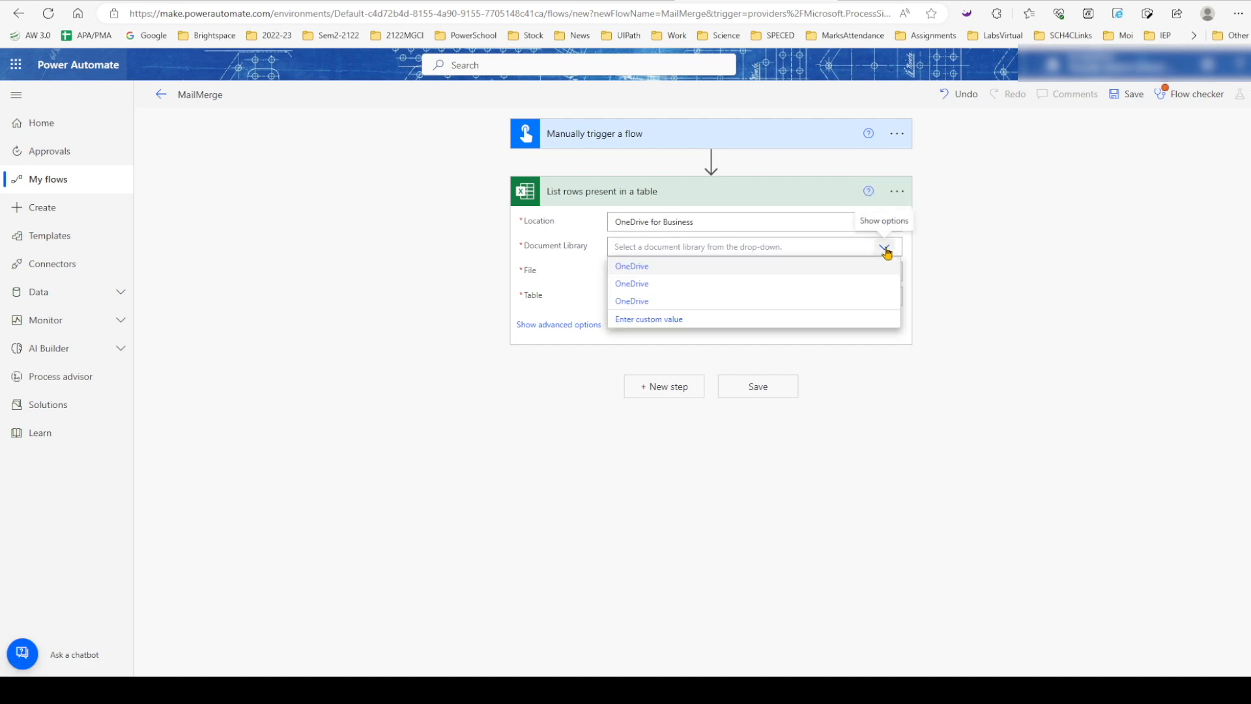
{"action": "left_click", "coordinate": [635, 285]}
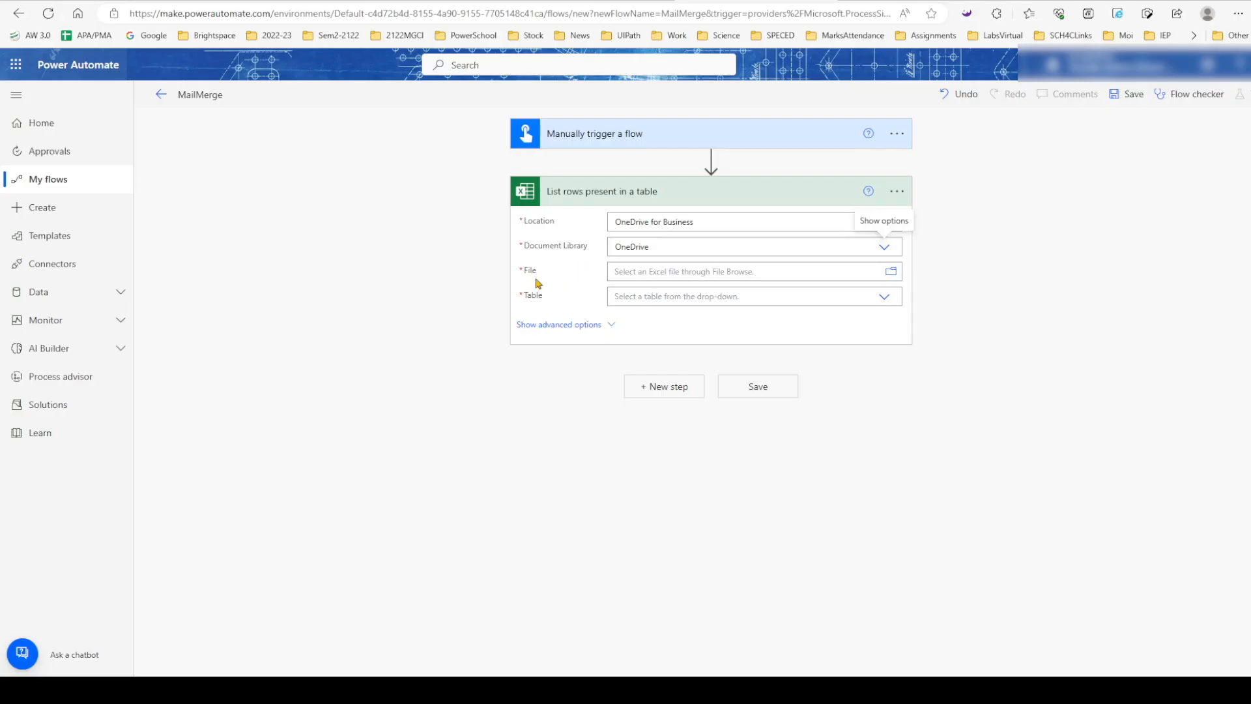
Choose PowerAutomate.xlsx from the VideosPP folder as the Excel file for the action.
{"action": "left_click", "coordinate": [893, 274]}
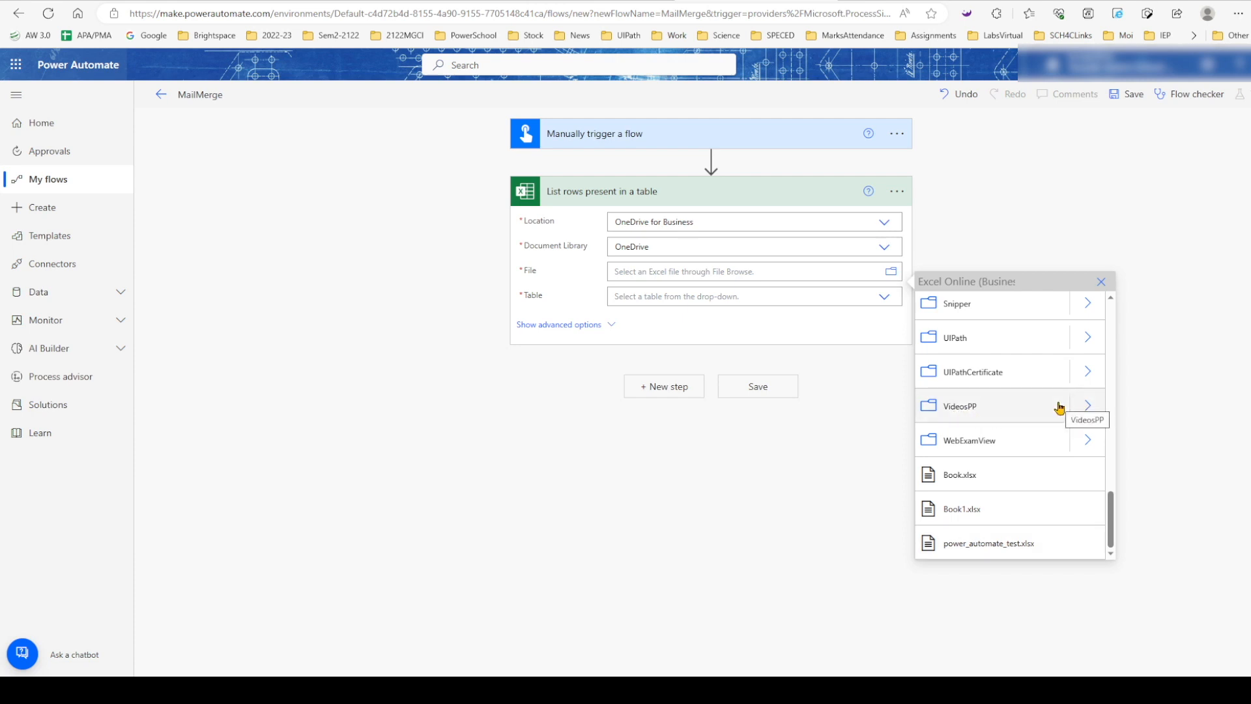
{"action": "left_click", "coordinate": [1082, 407]}
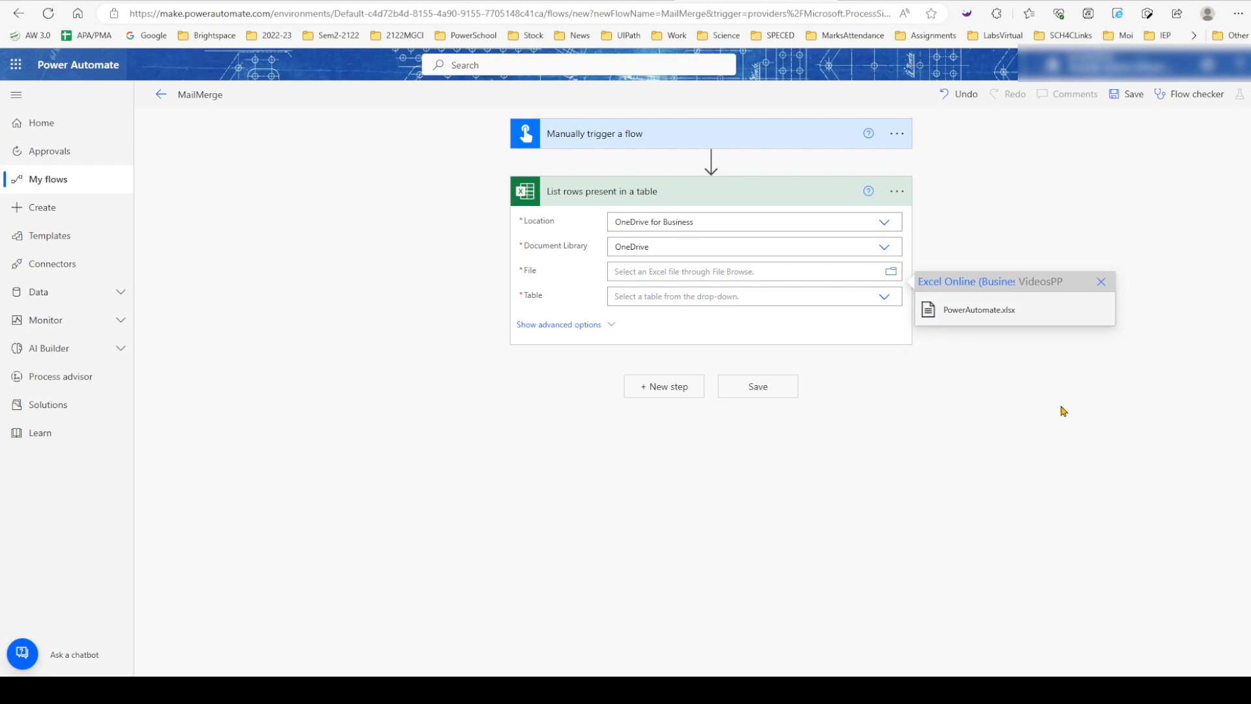
{"action": "left_click", "coordinate": [984, 313]}
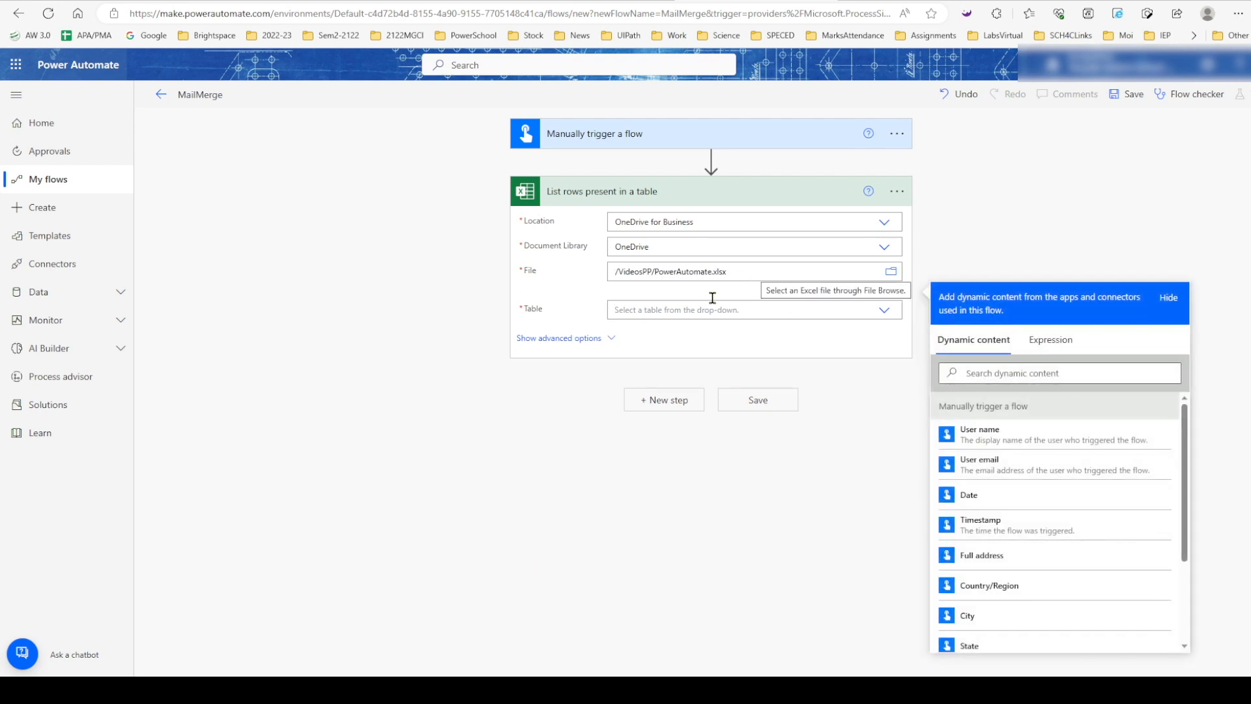
Set MyMarks as the table whose rows the action lists.
{"action": "left_click", "coordinate": [632, 313]}
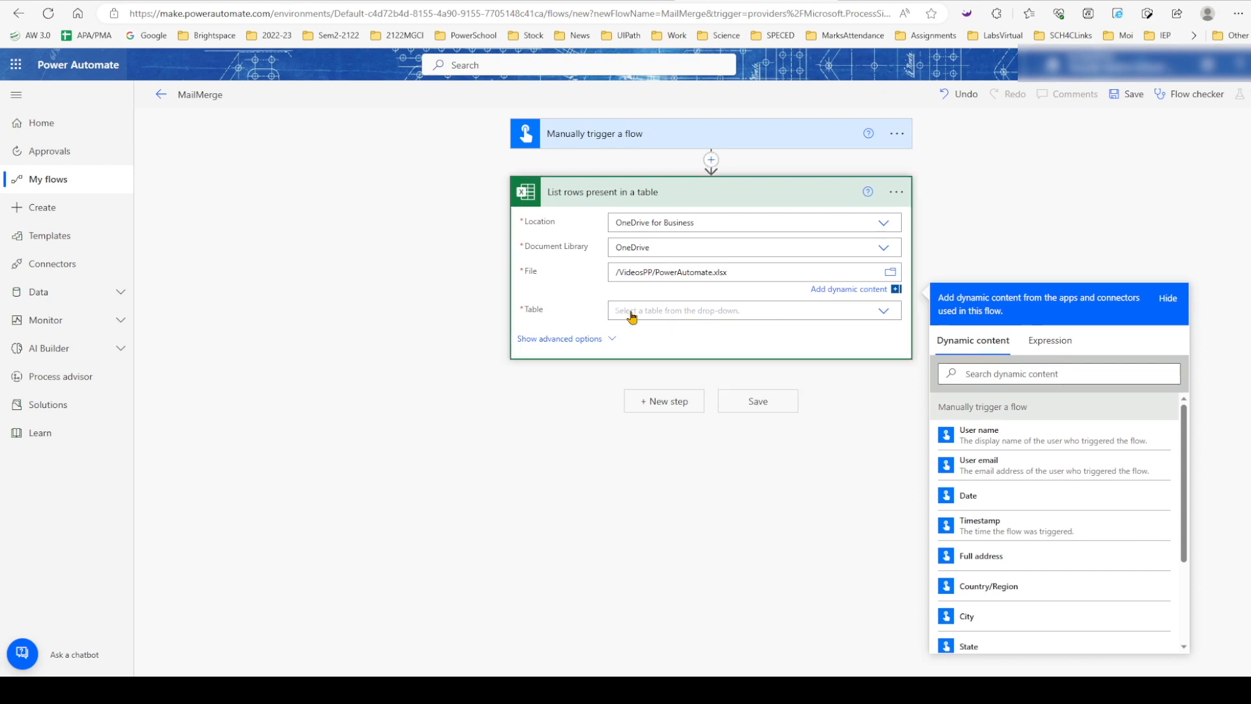
{"action": "left_click", "coordinate": [631, 315]}
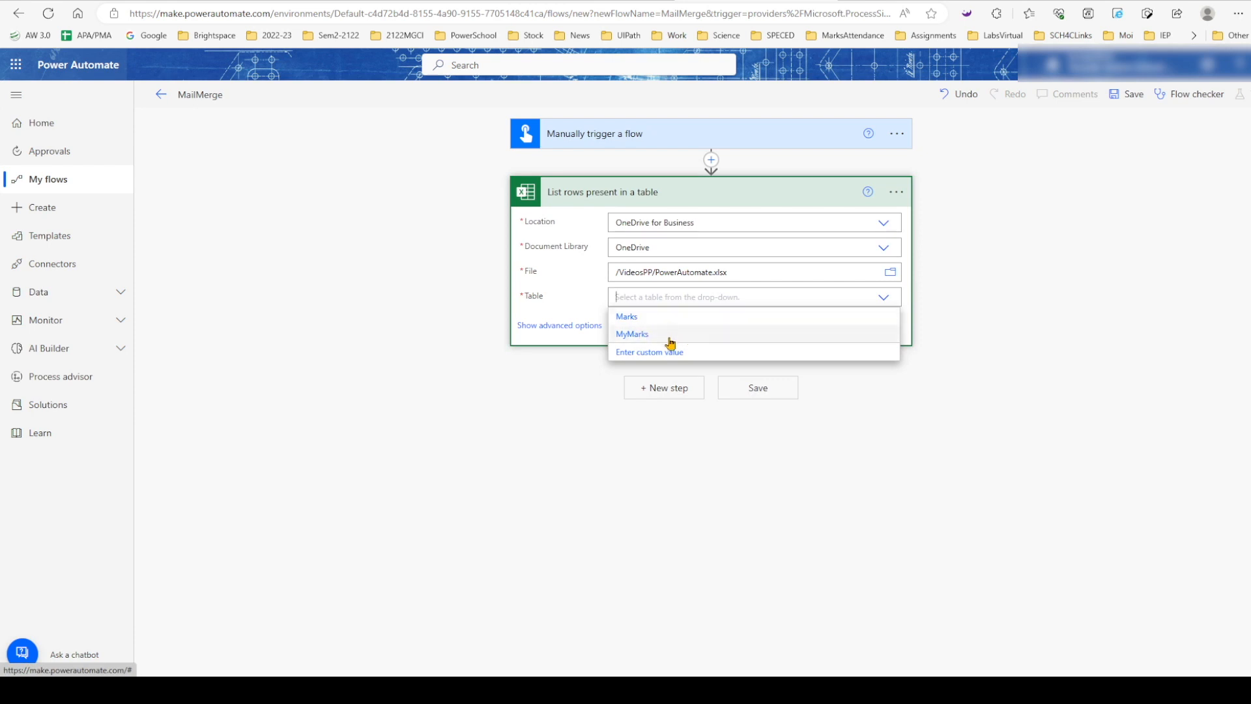
{"action": "left_click", "coordinate": [624, 336]}
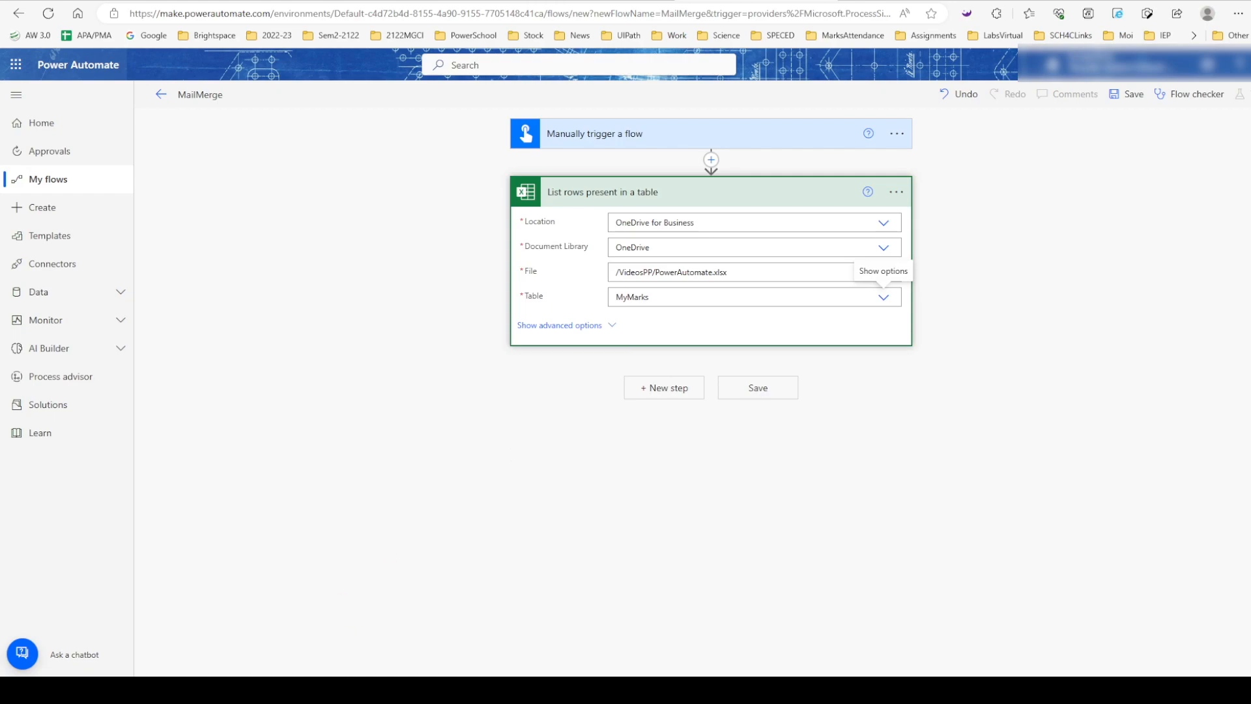
Switch to the Excel workbook and check the names of the tables on Sheet2 and Sheet1.
{"action": "key", "text": "alt+Tab"}
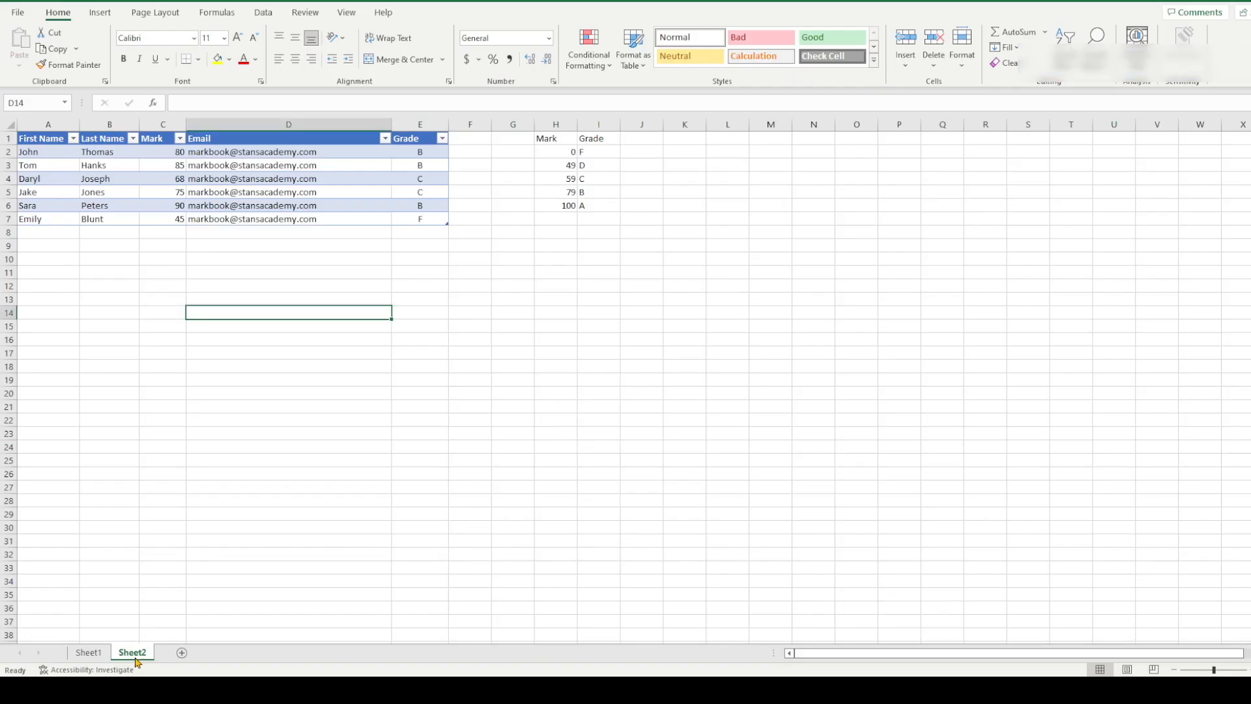
{"action": "left_click", "coordinate": [365, 206]}
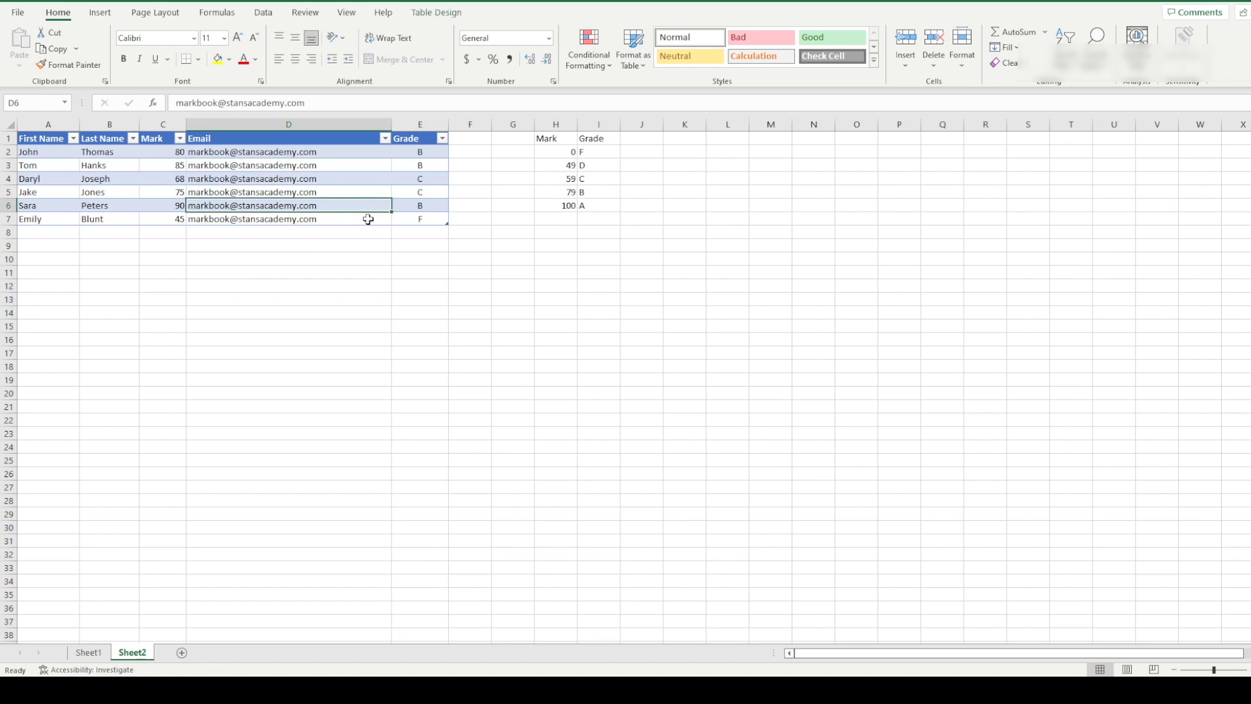
{"action": "left_click", "coordinate": [437, 13]}
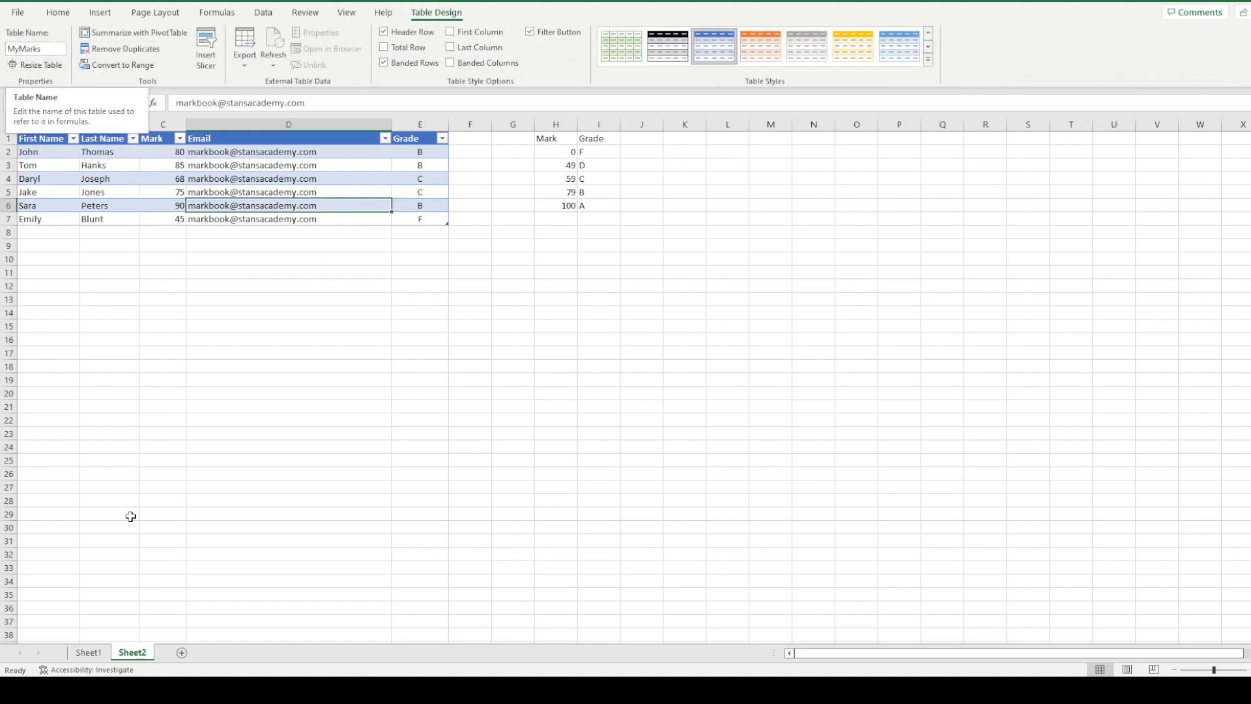
{"action": "left_click", "coordinate": [89, 653]}
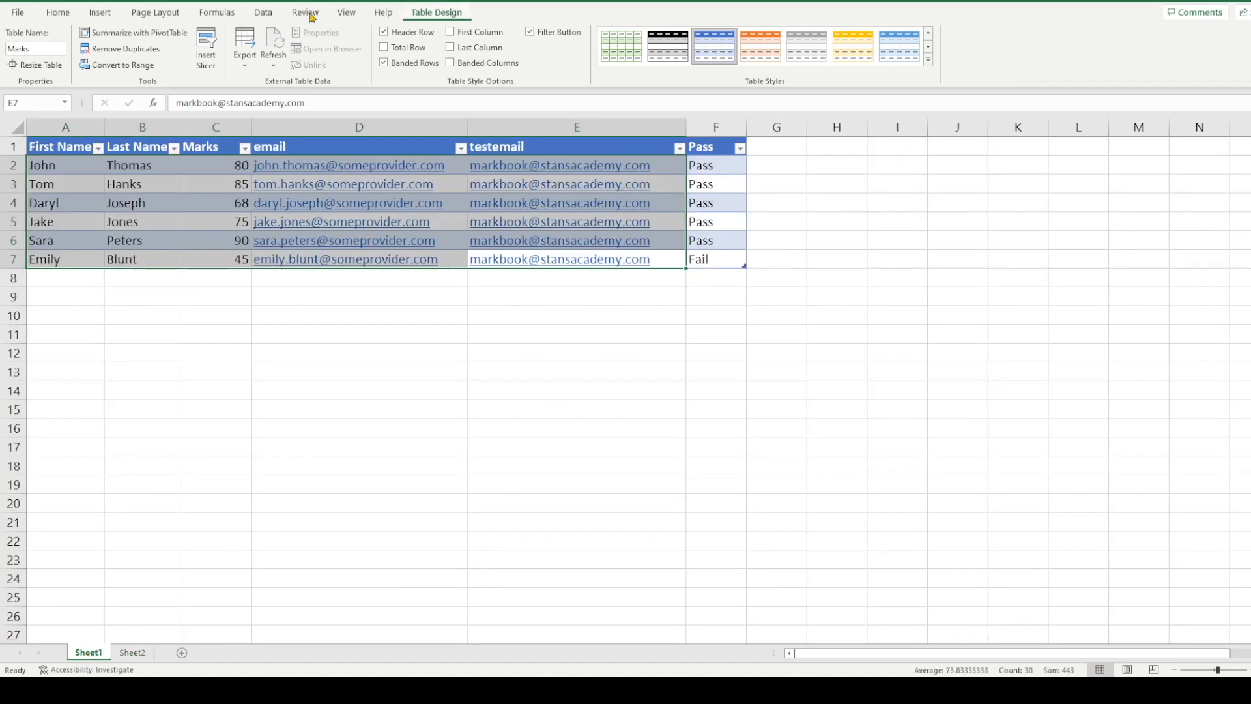
{"action": "left_click", "coordinate": [39, 48]}
{"action": "left_click", "coordinate": [132, 653]}
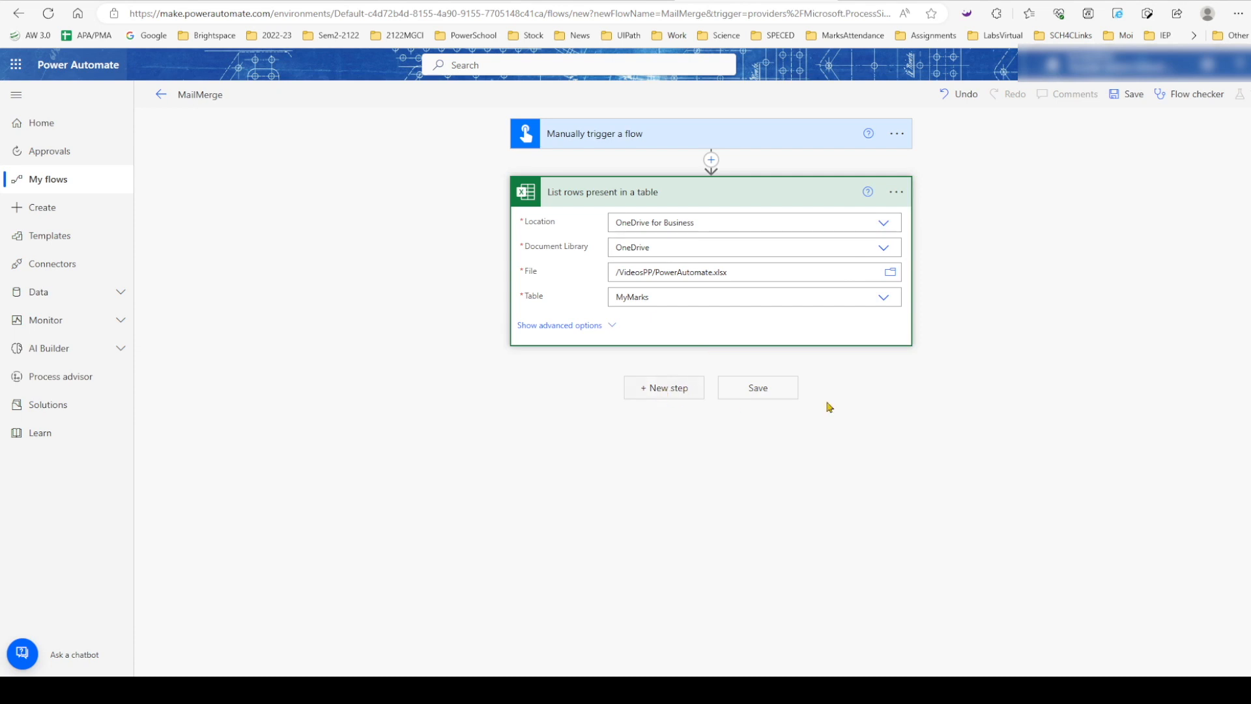
Save the flow and add an Apply to each loop that runs over the value output of the Excel rows.
{"action": "left_click", "coordinate": [775, 397]}
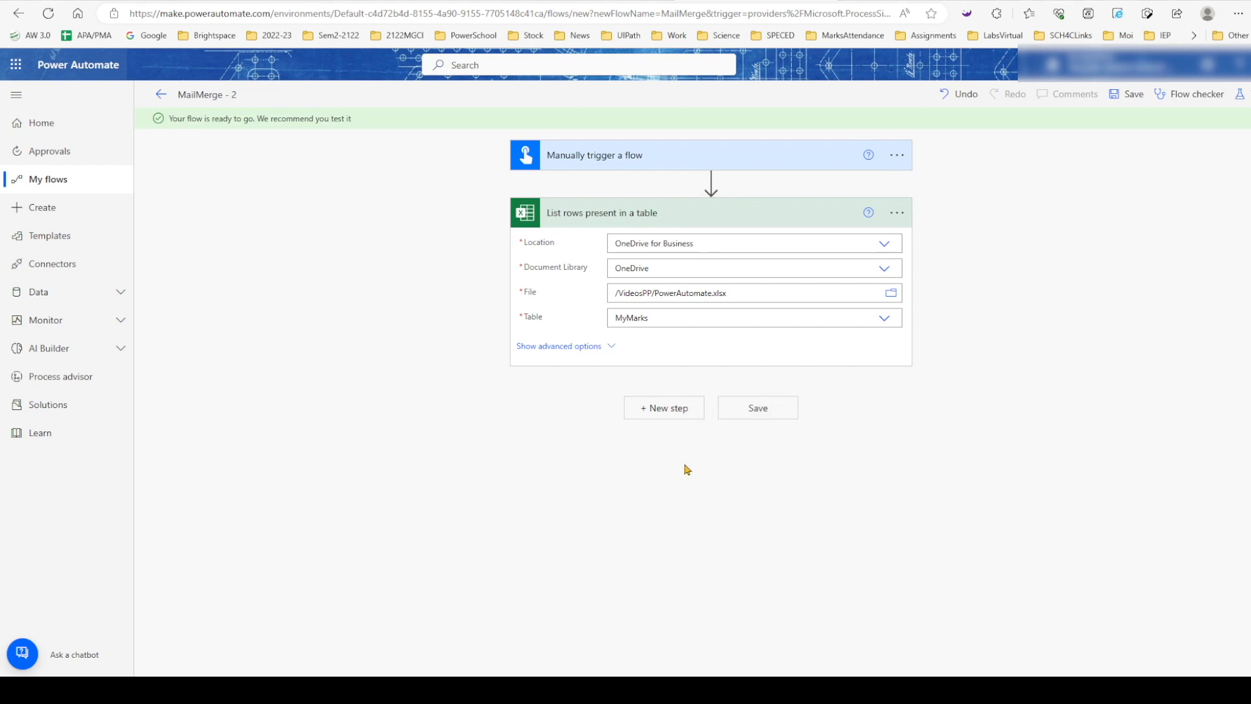
{"action": "left_click", "coordinate": [657, 416]}
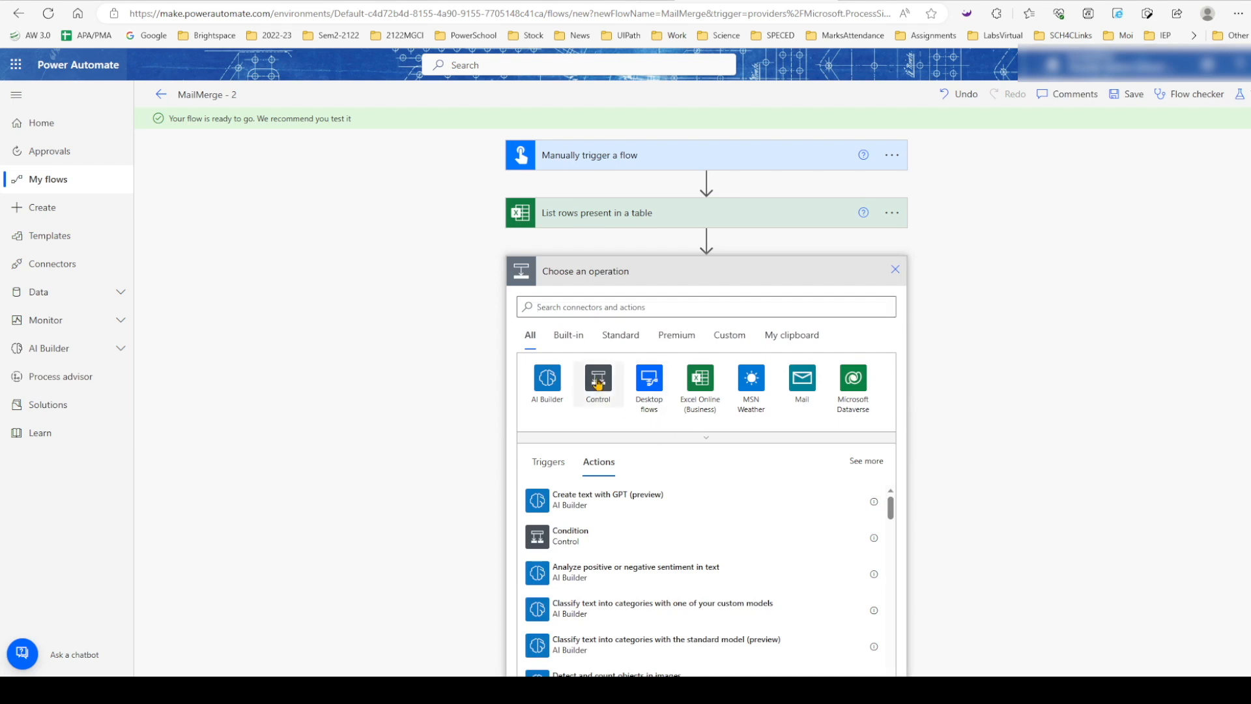
{"action": "left_click", "coordinate": [598, 382]}
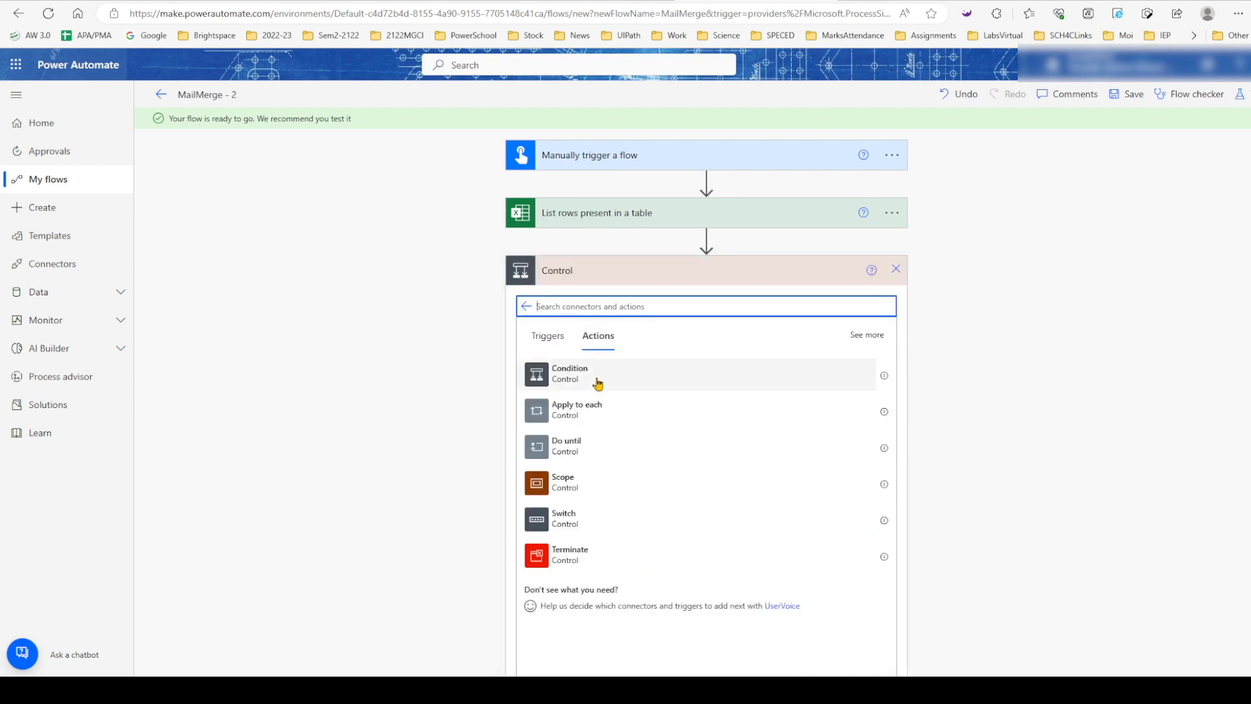
{"action": "left_click", "coordinate": [540, 417]}
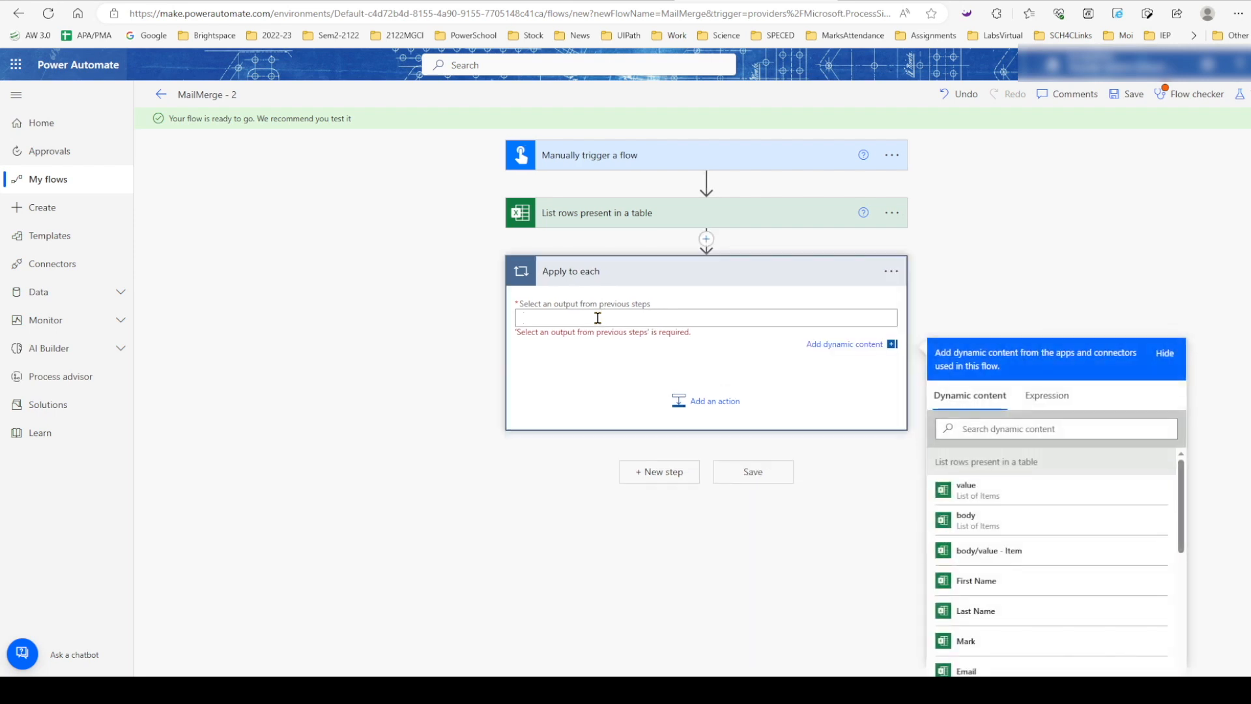
{"action": "left_click", "coordinate": [959, 494]}
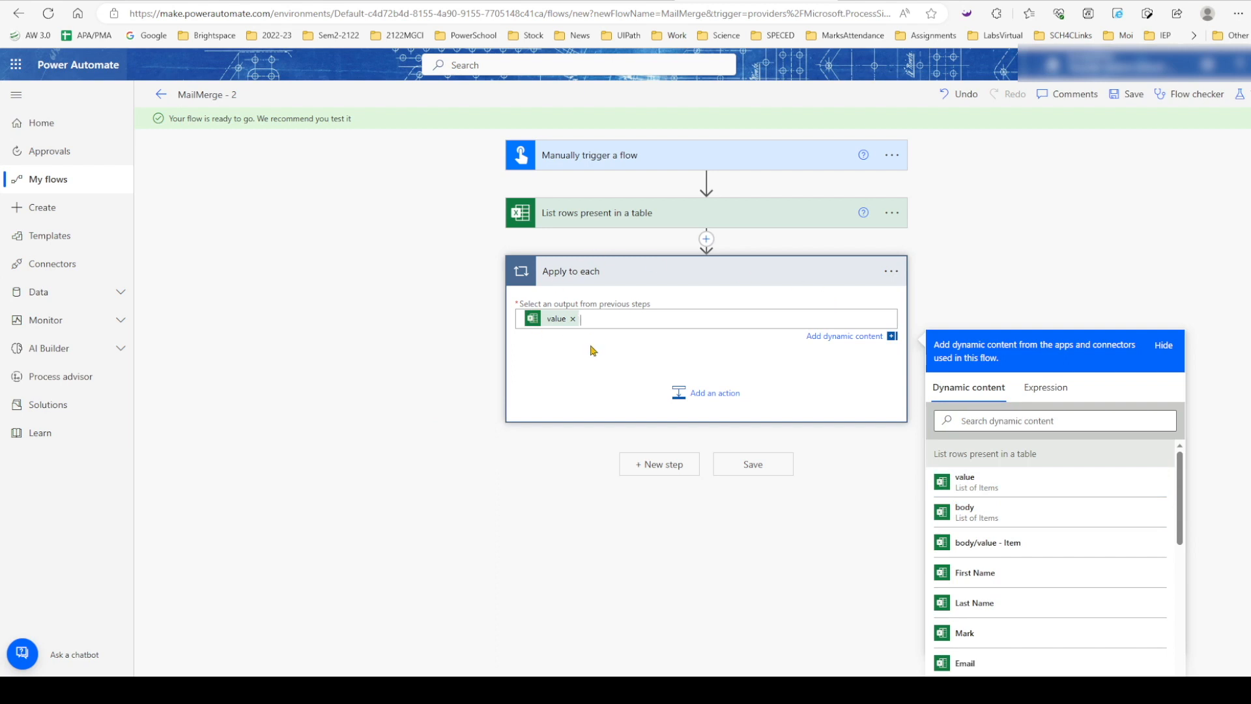
Add the Mail action Send an email notification (V3) inside the Apply to each loop.
{"action": "left_click", "coordinate": [715, 401]}
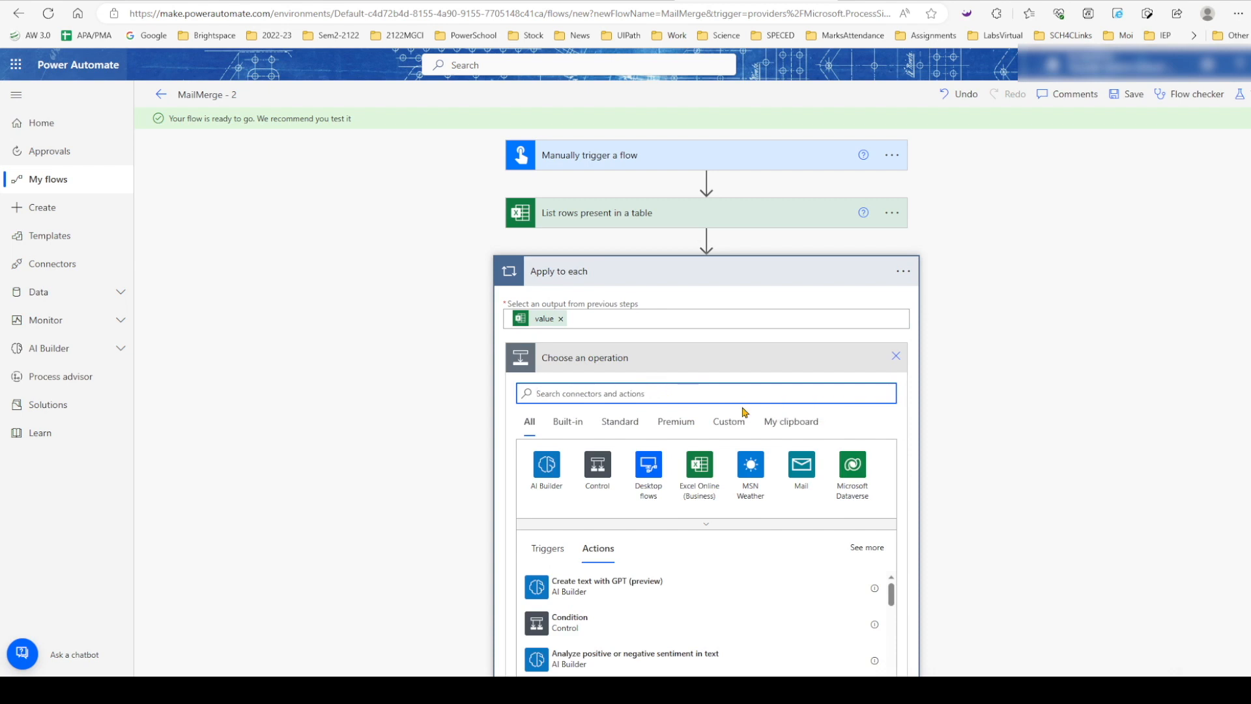
{"action": "left_click", "coordinate": [800, 479]}
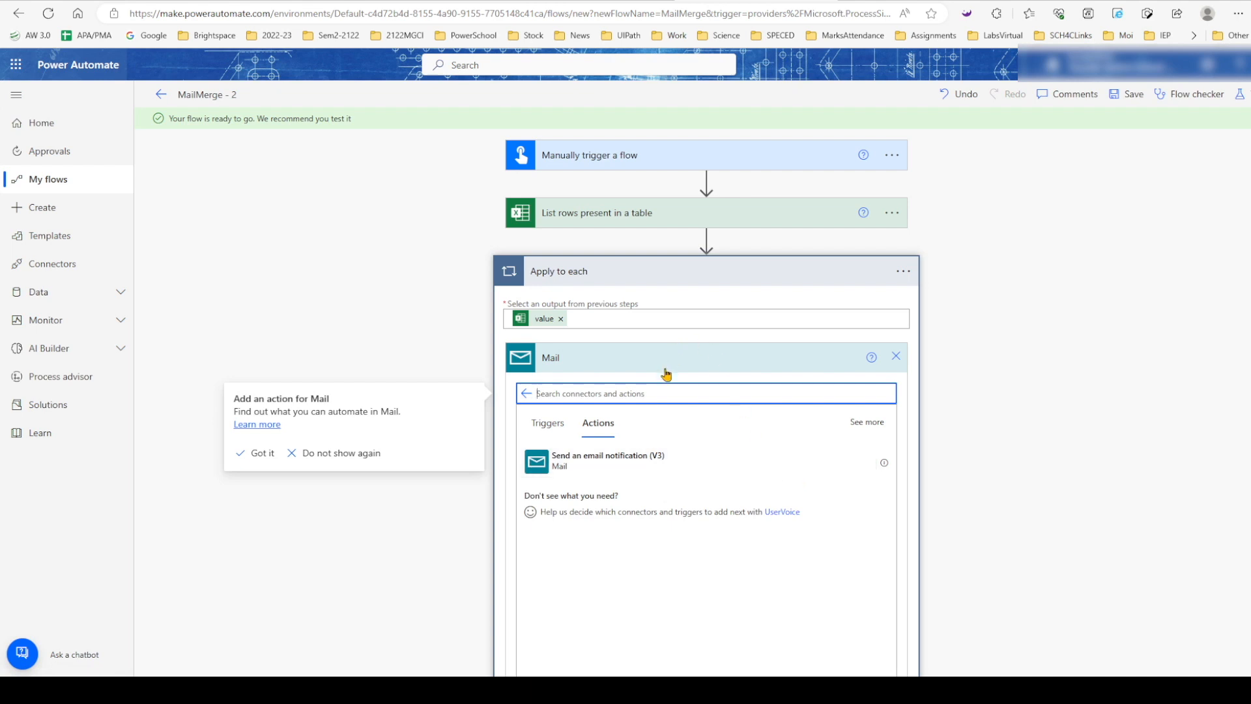
{"action": "left_click", "coordinate": [550, 469]}
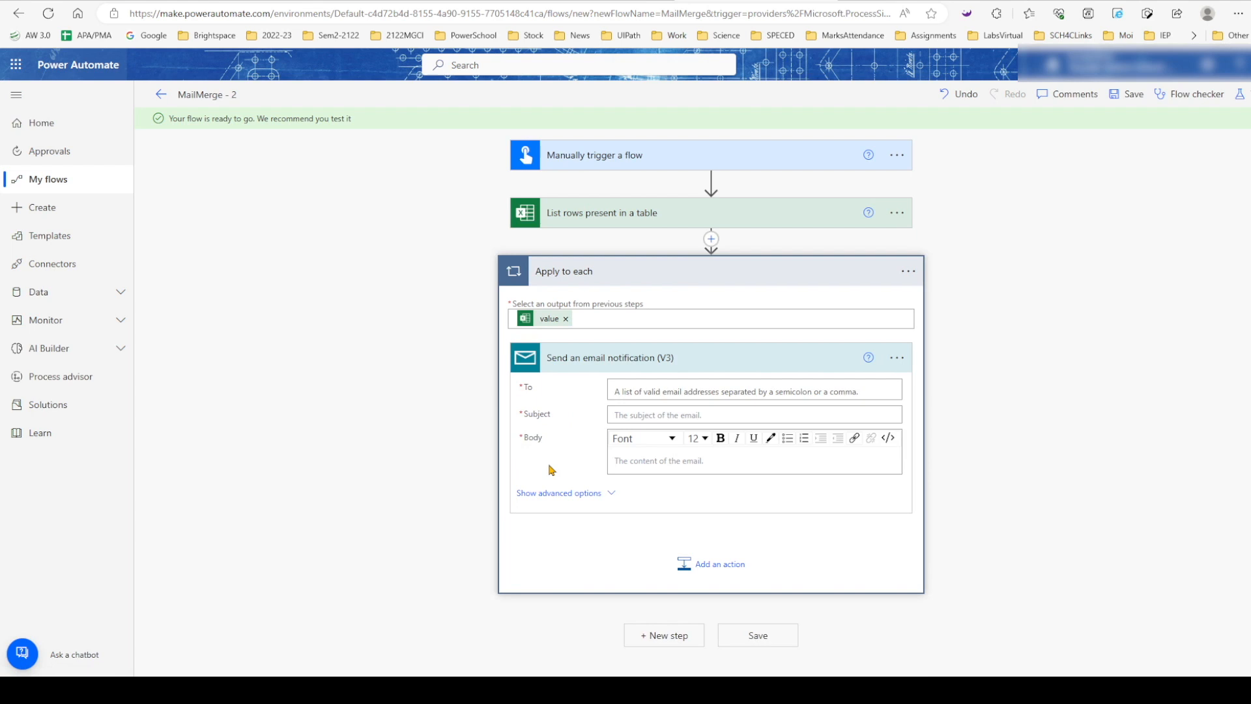
Set the email's recipient to the table's Email field and its subject to "This is your mark for science".
{"action": "left_click", "coordinate": [627, 389]}
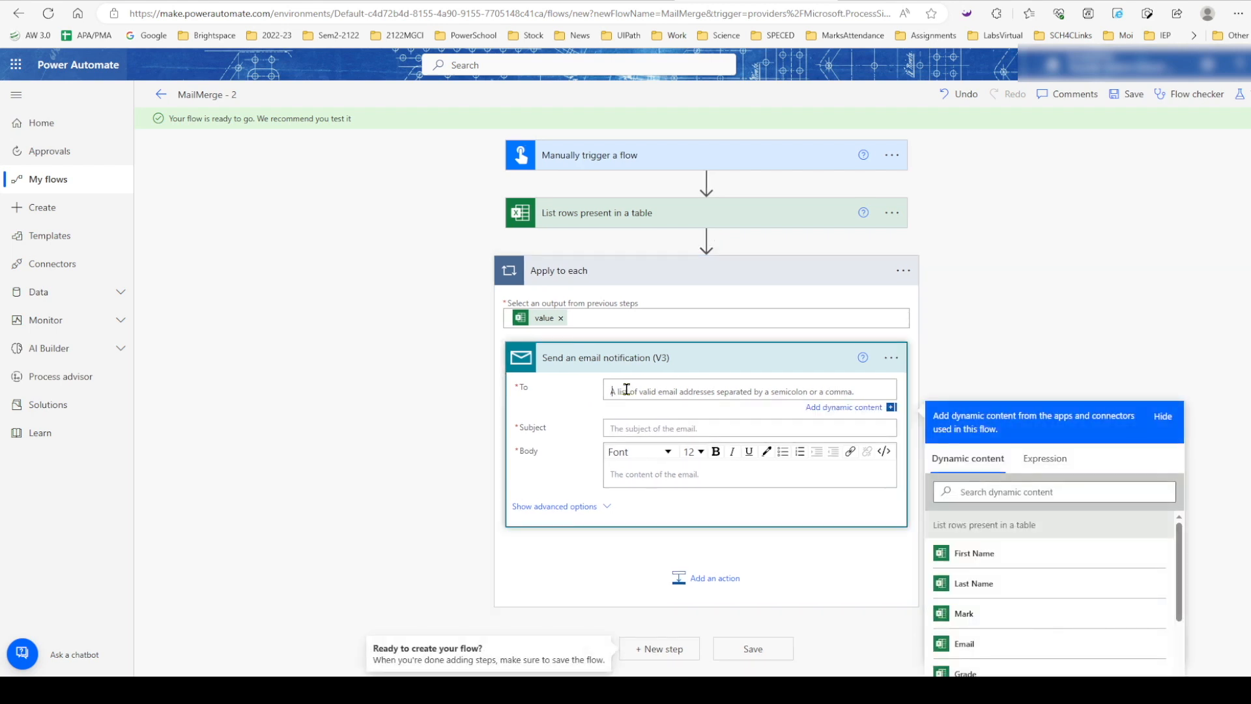
{"action": "scroll", "coordinate": [626, 389], "scroll_direction": "down", "scroll_amount": 2}
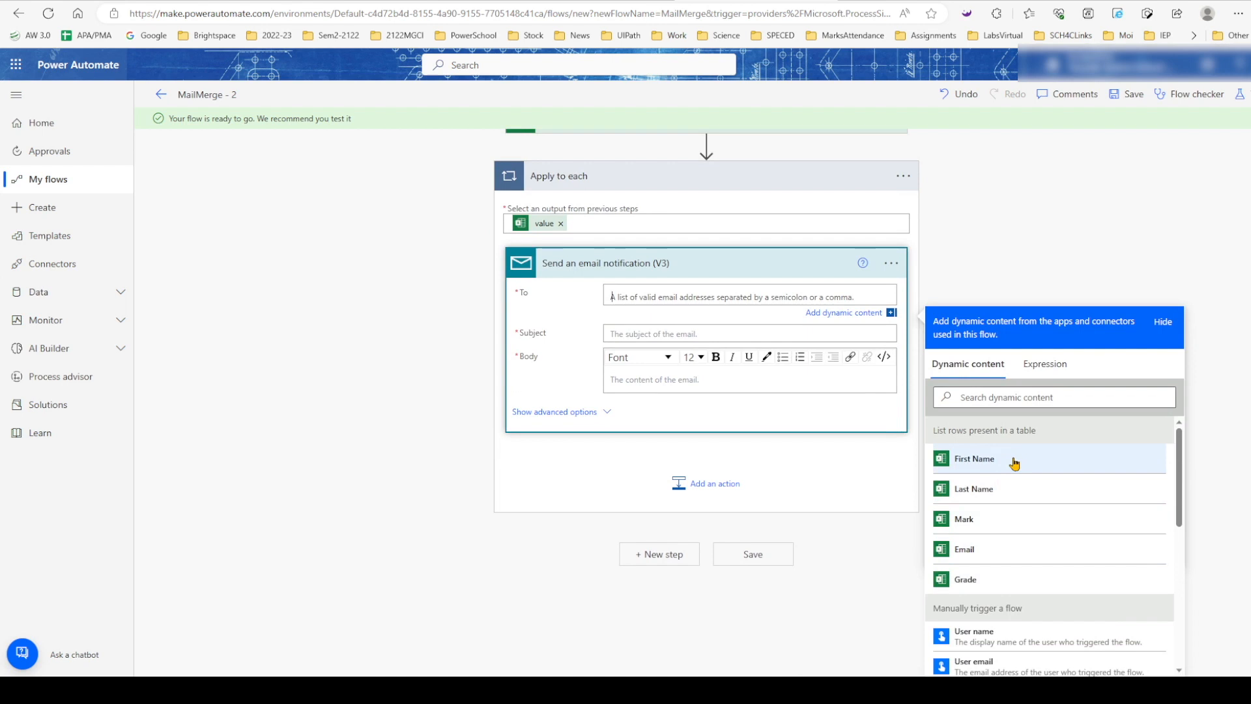
{"action": "left_click", "coordinate": [986, 554]}
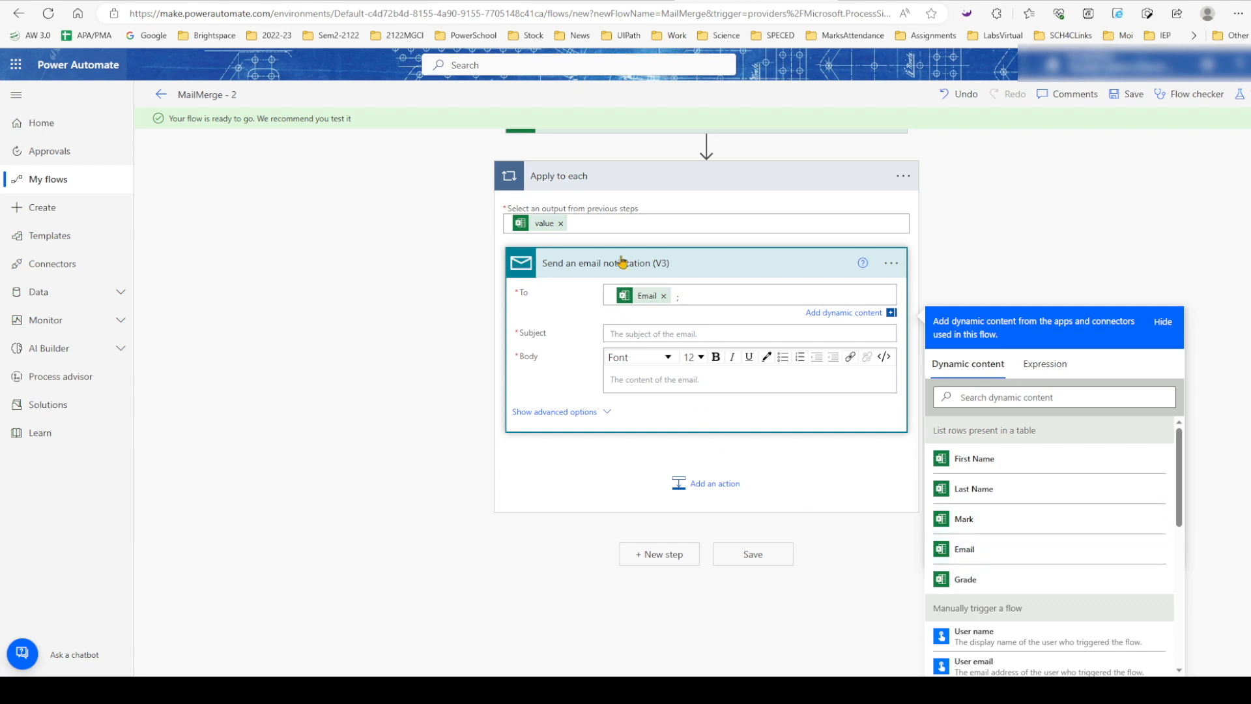
{"action": "left_click", "coordinate": [632, 329]}
{"action": "type", "text": "Thi"}
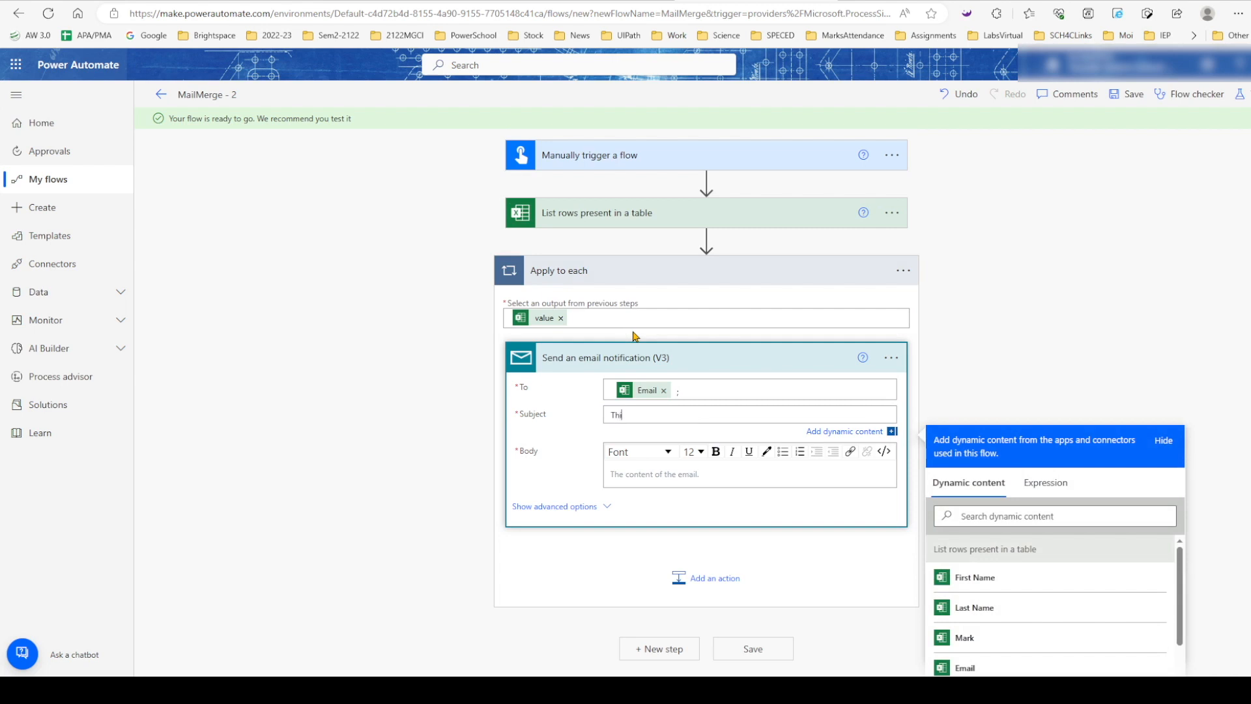
{"action": "type", "text": "s is your mark dfor science"}
Start the email body with a greeting line made of "Hi" and the table's First Name field.
{"action": "left_click", "coordinate": [637, 478]}
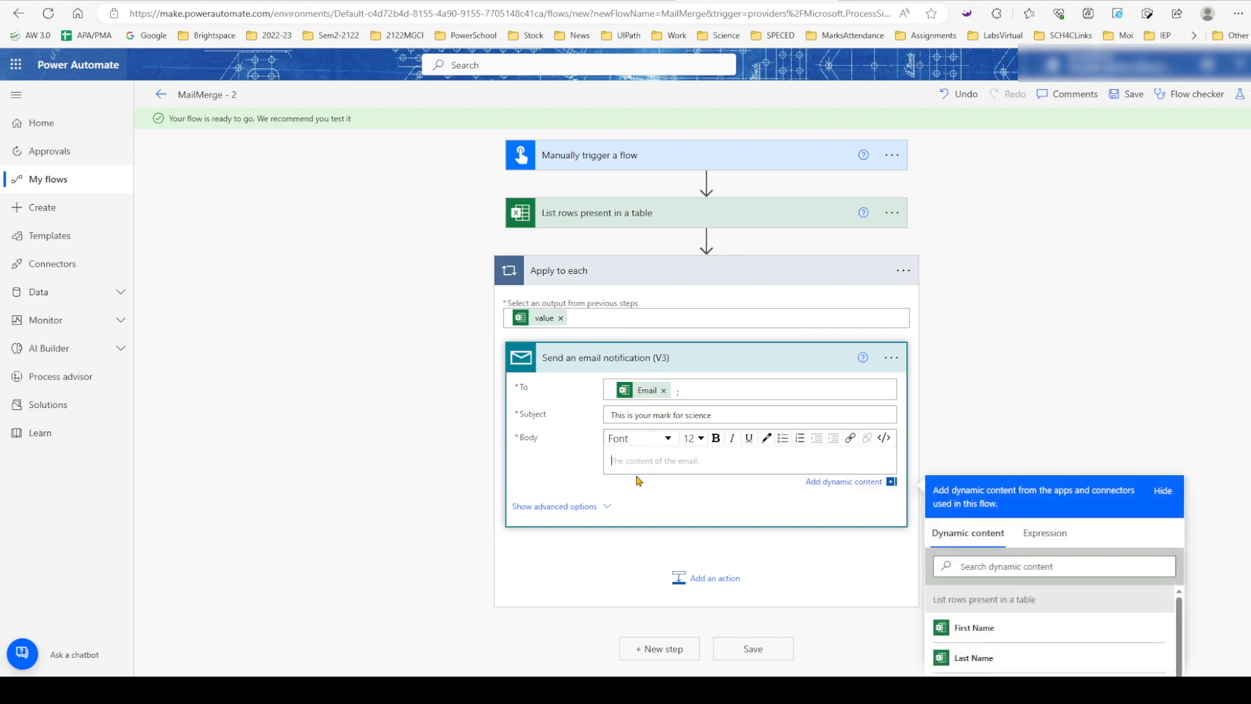
{"action": "type", "text": "Hi"}
{"action": "left_click", "coordinate": [974, 629]}
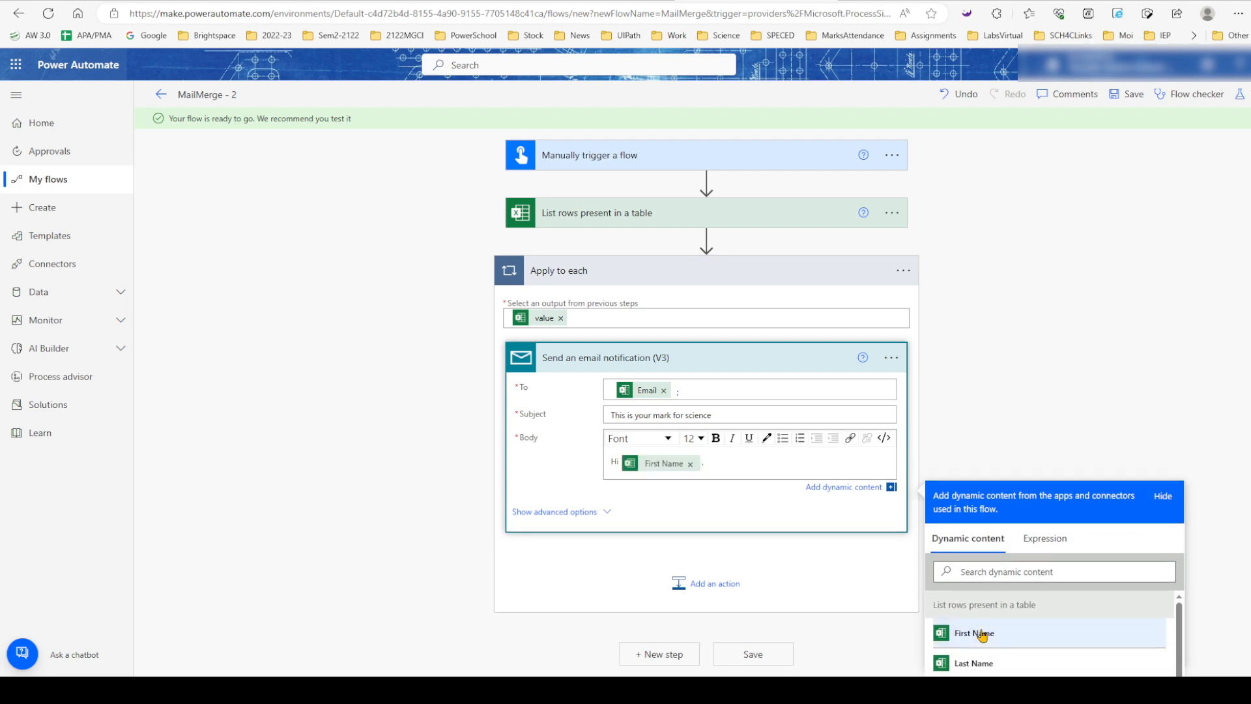
{"action": "key", "text": "Return"}
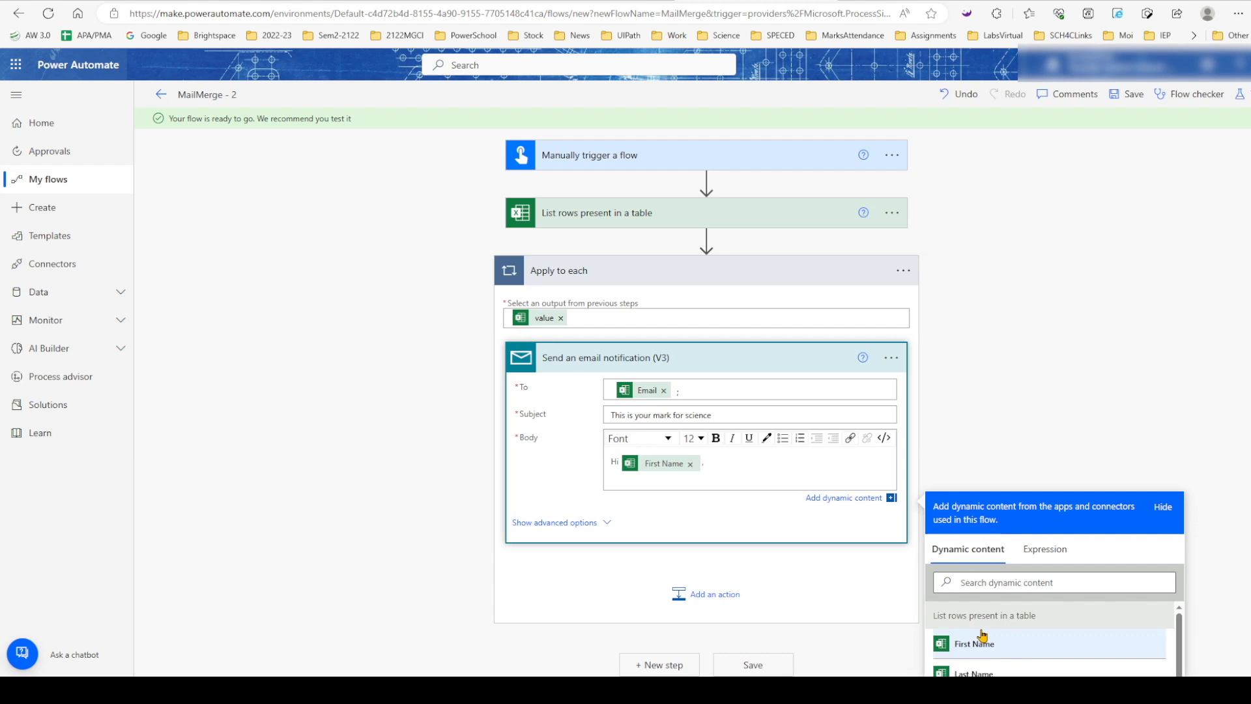
Add the body line "This is your mark in science" followed by the Mark field and "%.".
{"action": "type", "text": "This is your mark in science"}
{"action": "scroll", "coordinate": [831, 460], "scroll_direction": "down", "scroll_amount": 3}
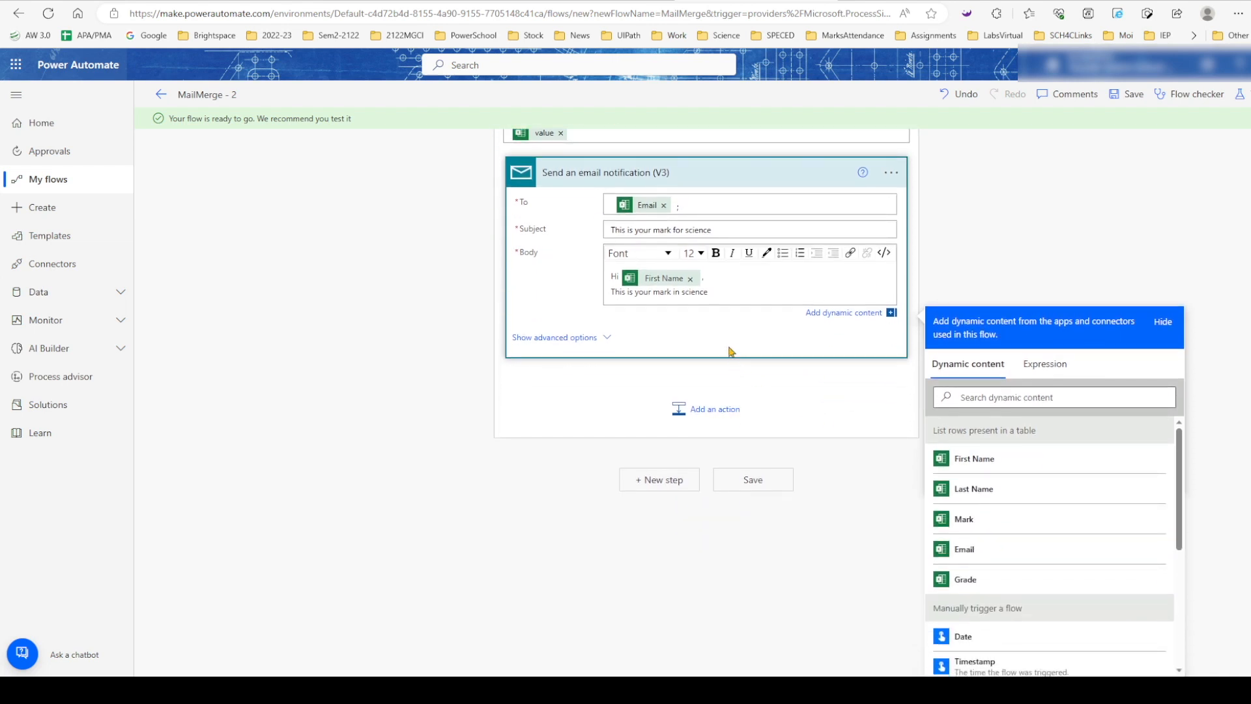
{"action": "left_click", "coordinate": [968, 521]}
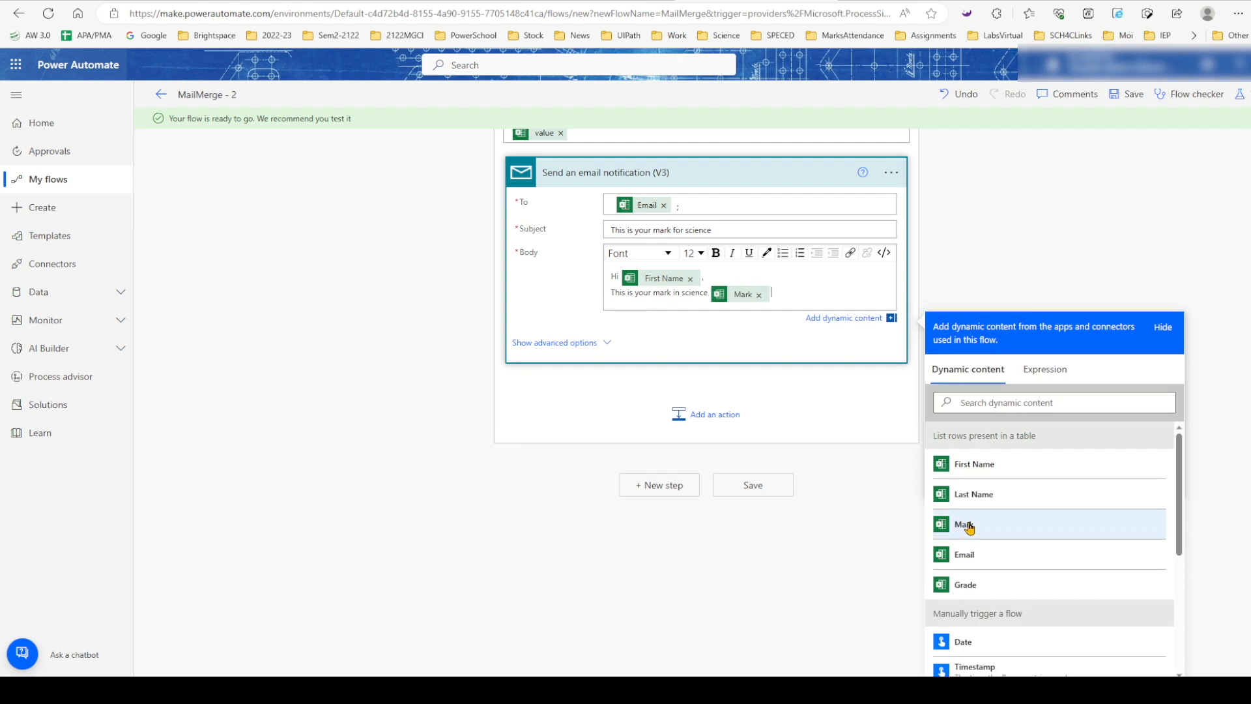
{"action": "type", "text": "%."}
{"action": "key", "text": "Return"}
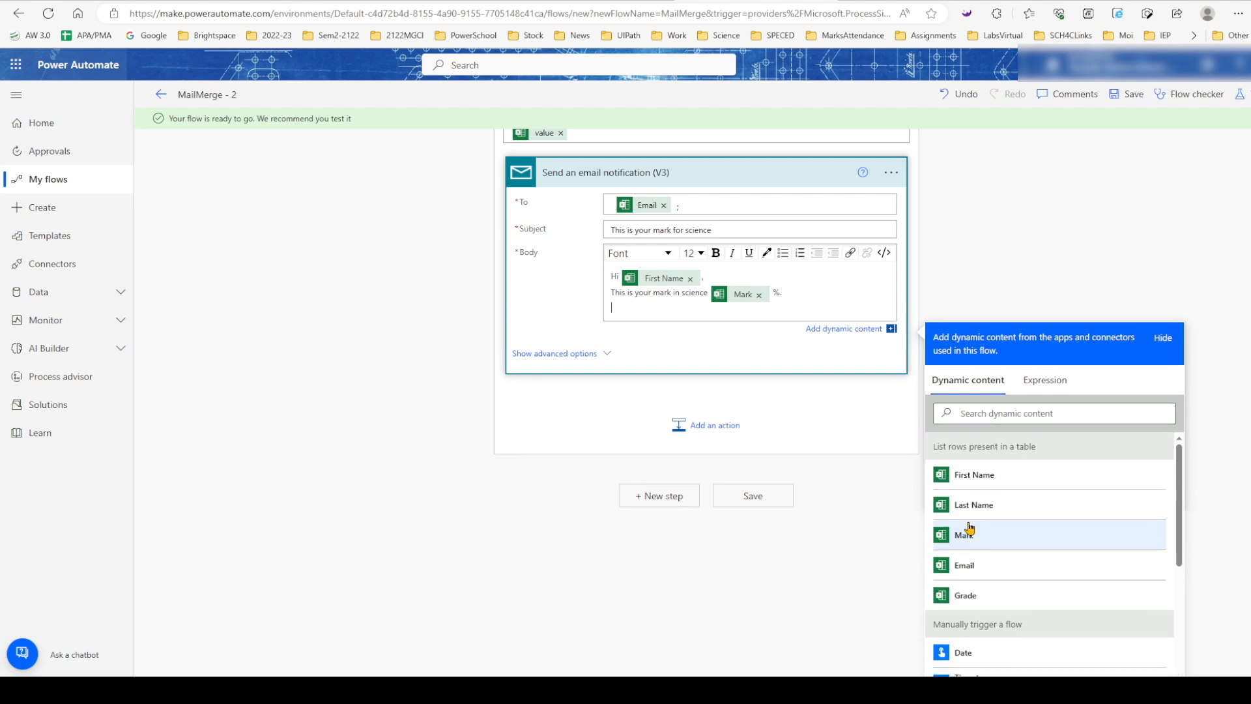
Add the body line "Your grade is" followed by the Grade field and a period.
{"action": "type", "text": "Your grade is"}
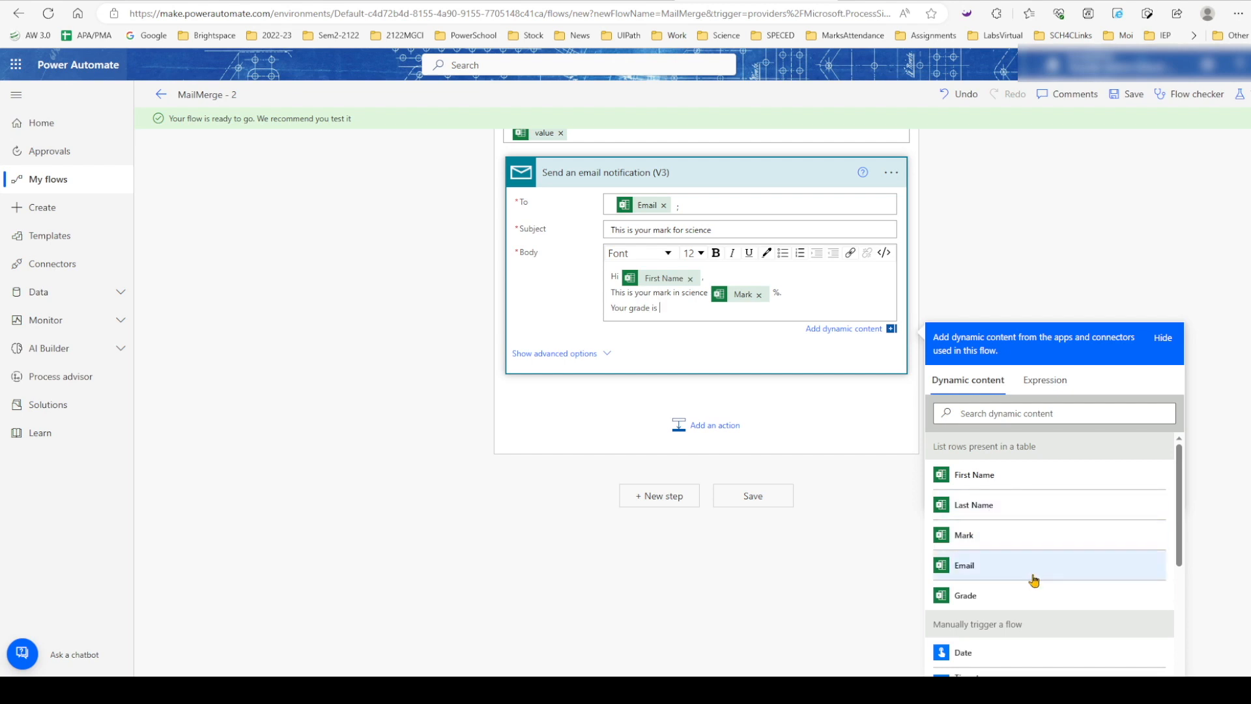
{"action": "scroll", "coordinate": [1034, 576], "scroll_direction": "down", "scroll_amount": 1}
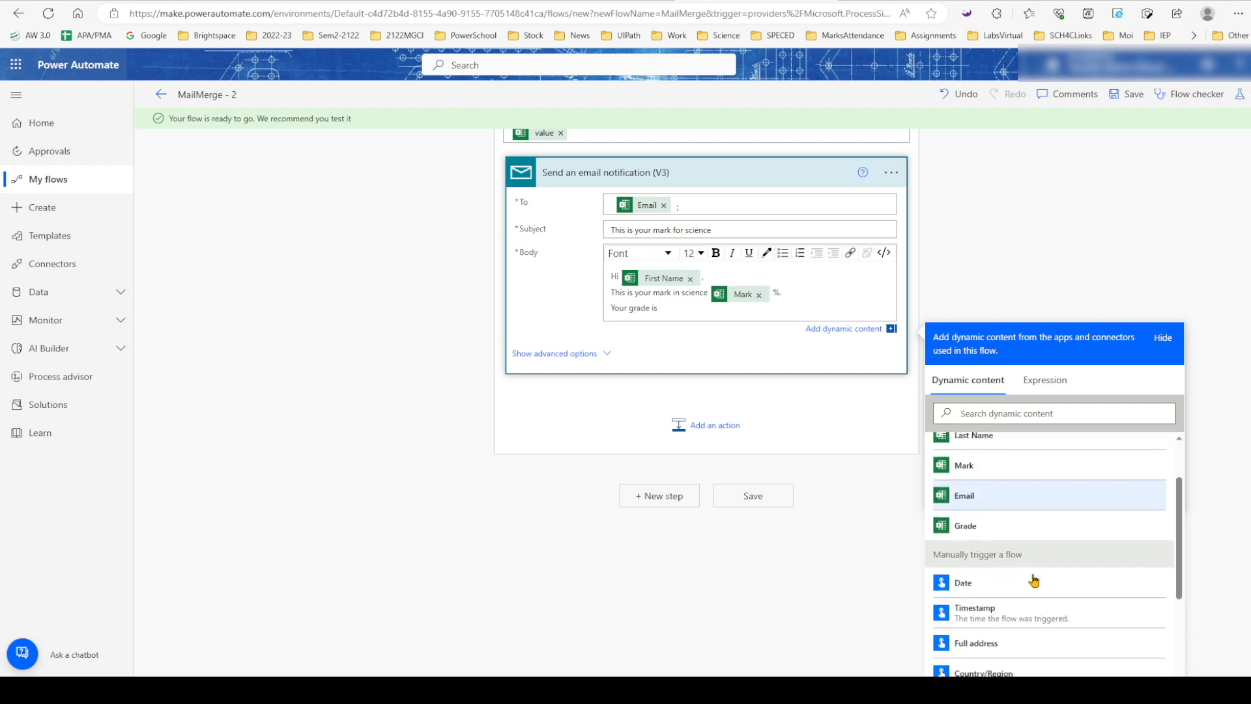
{"action": "left_click", "coordinate": [961, 522]}
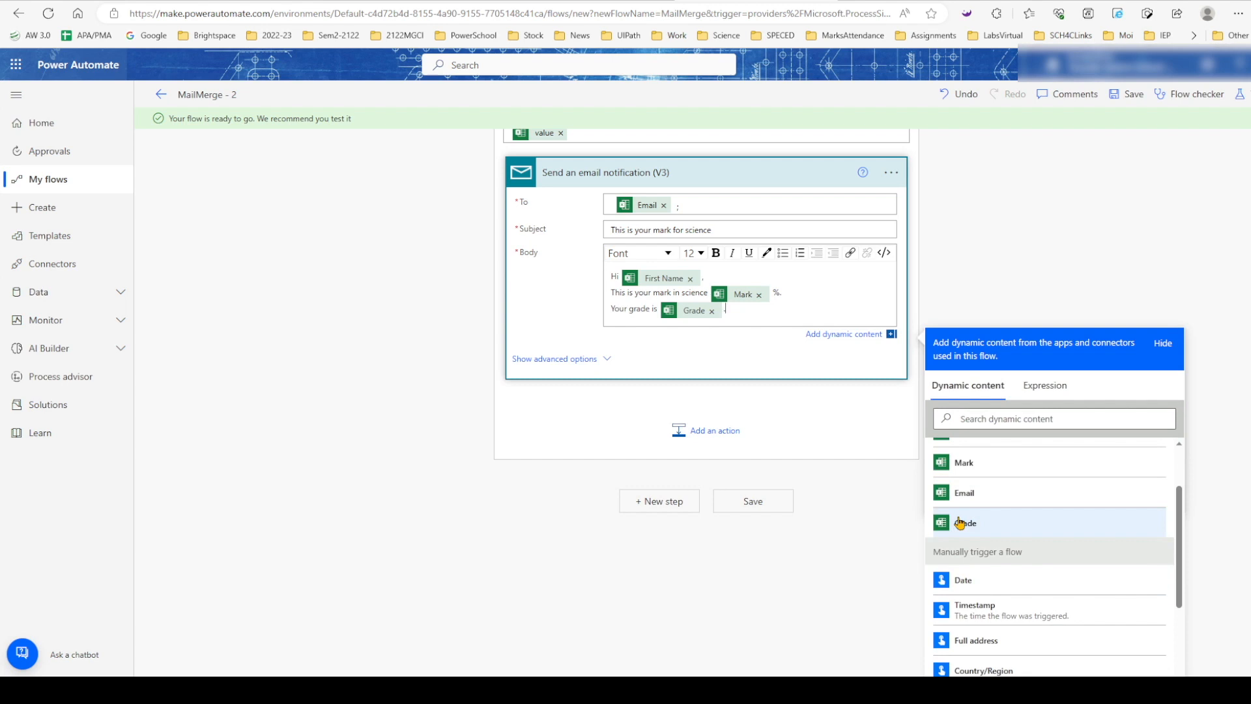
{"action": "type", "text": "."}
{"action": "key", "text": "Return"}
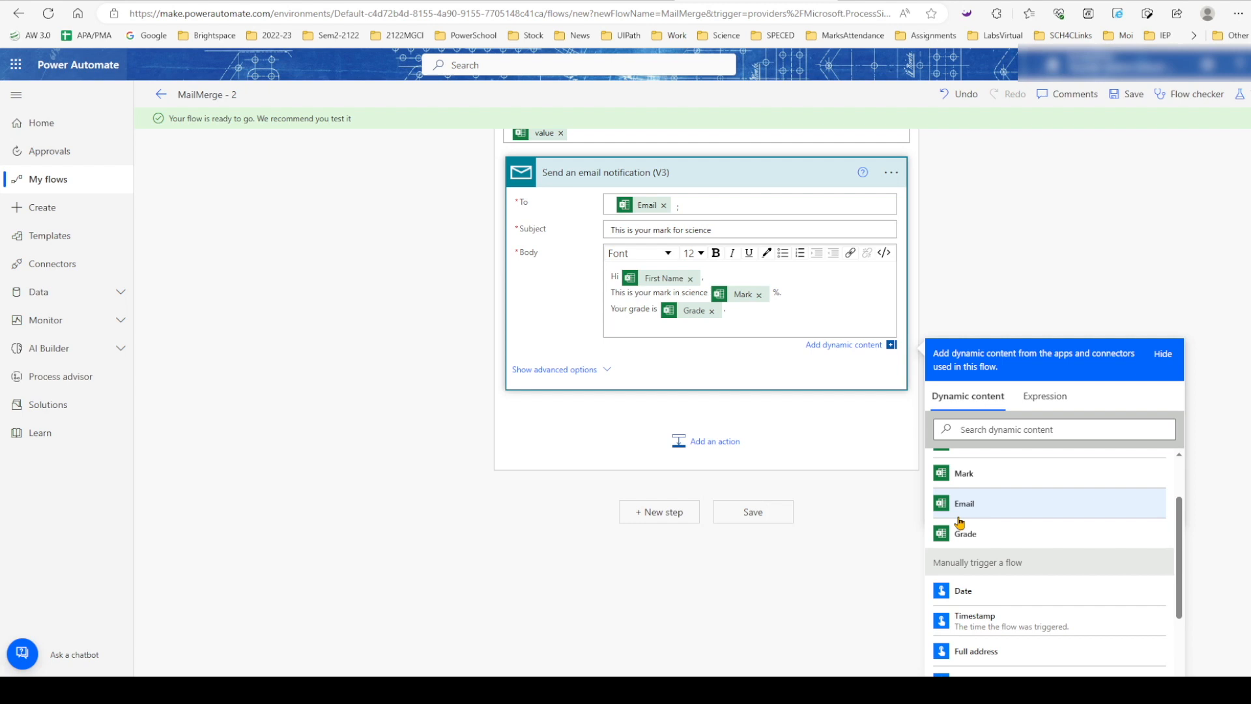
Sign off the email body with "From" and "Your Teacher" on separate lines.
{"action": "type", "text": "From"}
{"action": "key", "text": "Return"}
{"action": "type", "text": "Your Te"}
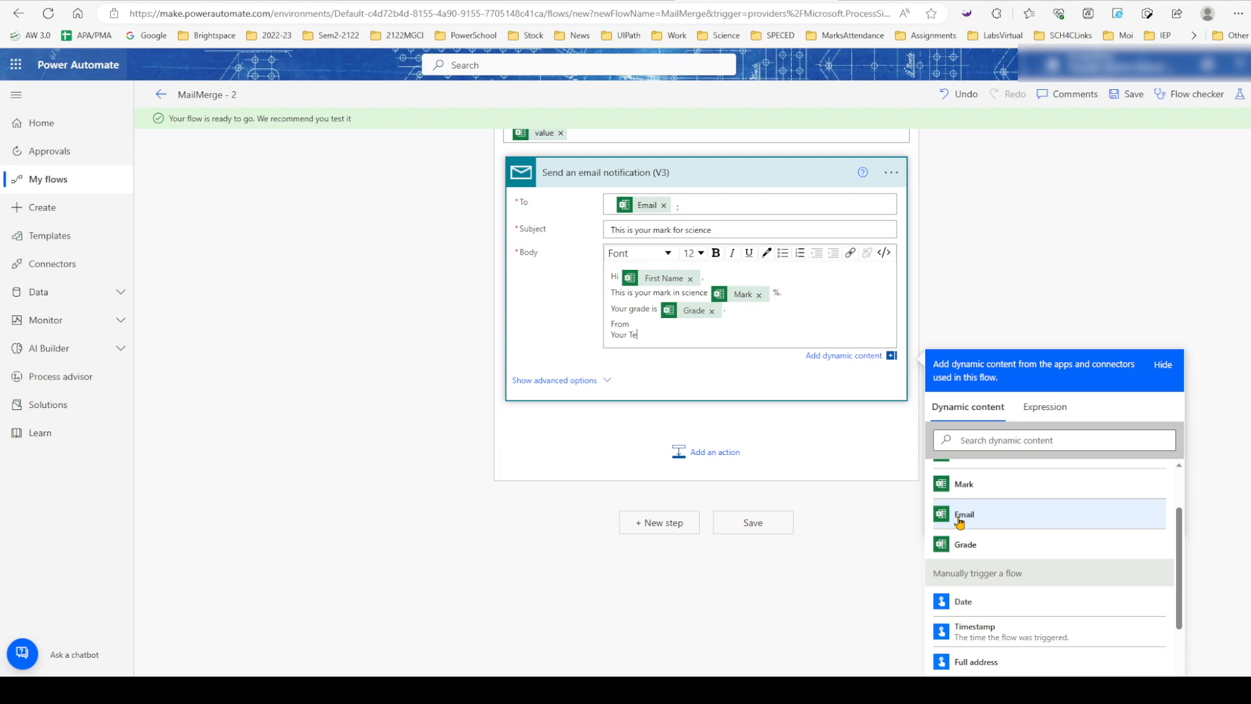
{"action": "type", "text": "acher"}
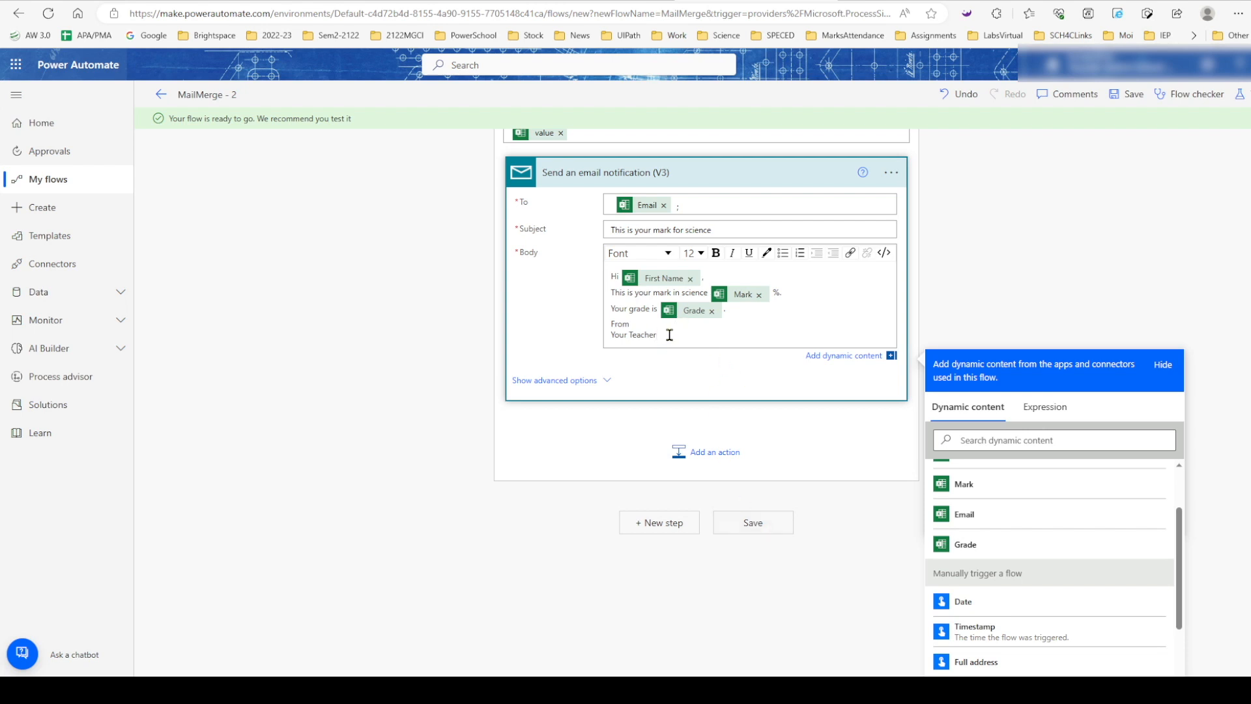
Insert the manual trigger's Date value on a new line below the sign-off and save the flow.
{"action": "key", "text": "Return"}
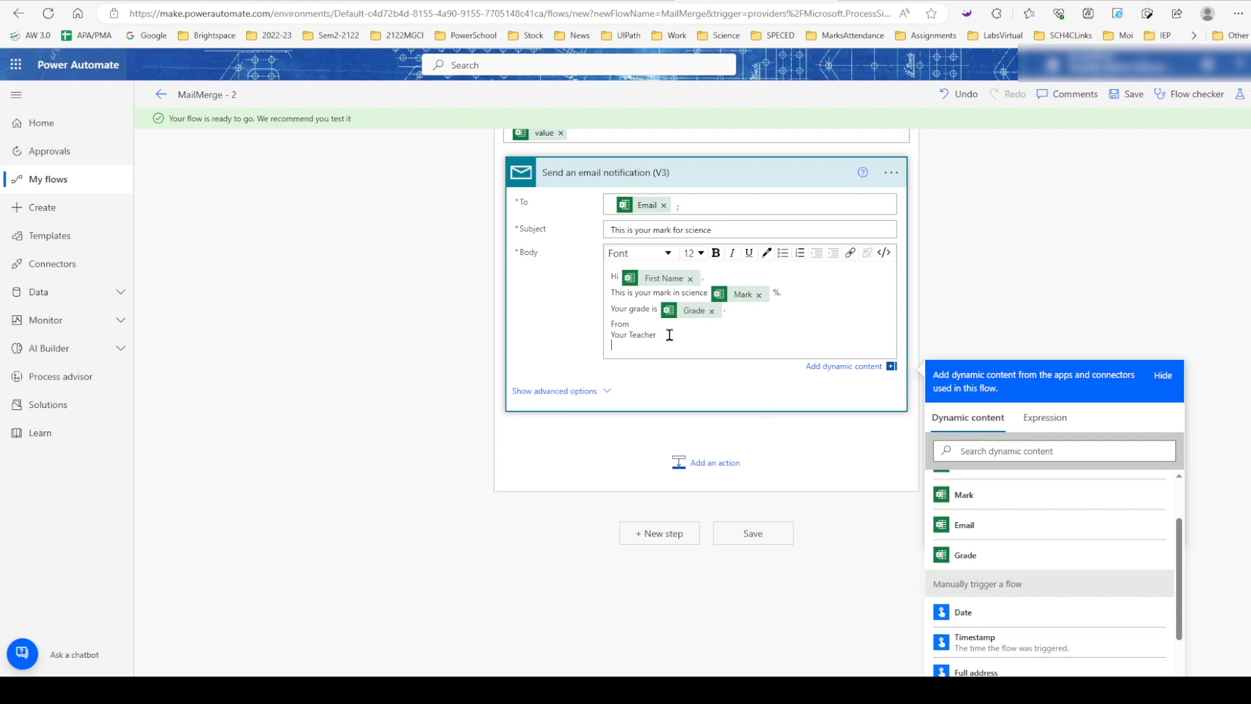
{"action": "scroll", "coordinate": [1017, 561], "scroll_direction": "down", "scroll_amount": 3}
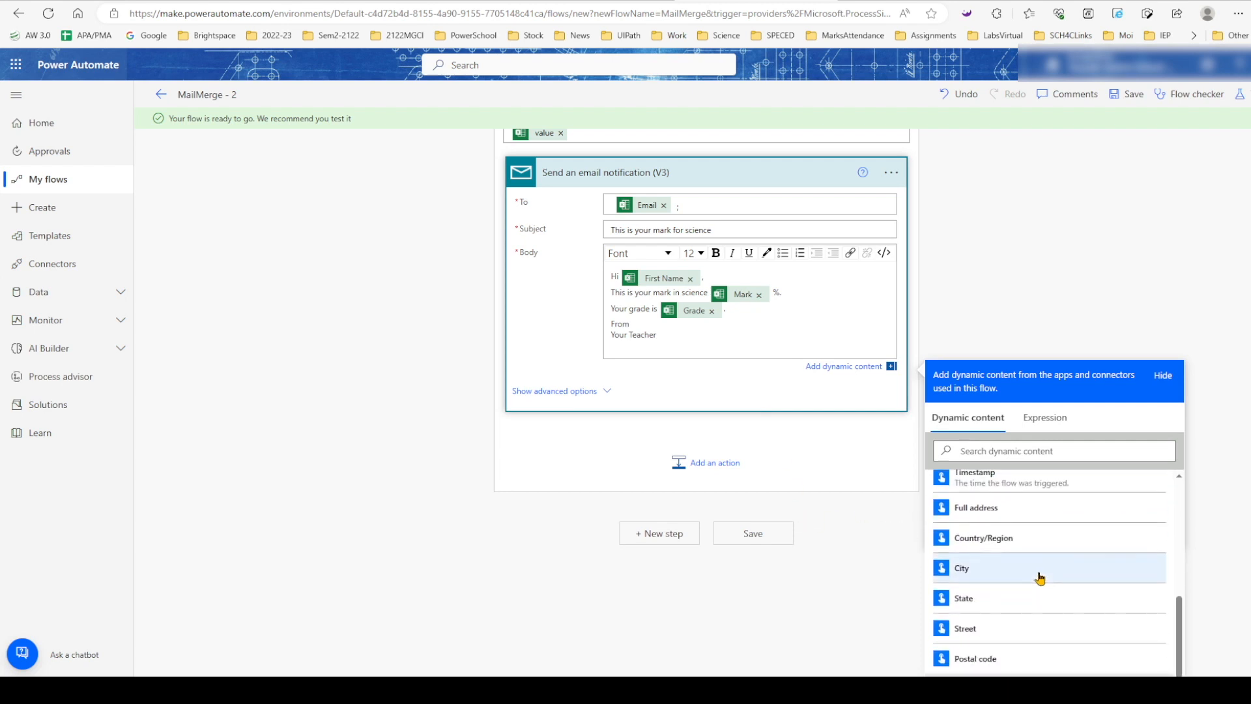
{"action": "scroll", "coordinate": [1040, 579], "scroll_direction": "down", "scroll_amount": 2}
{"action": "scroll", "coordinate": [1043, 587], "scroll_direction": "up", "scroll_amount": 4}
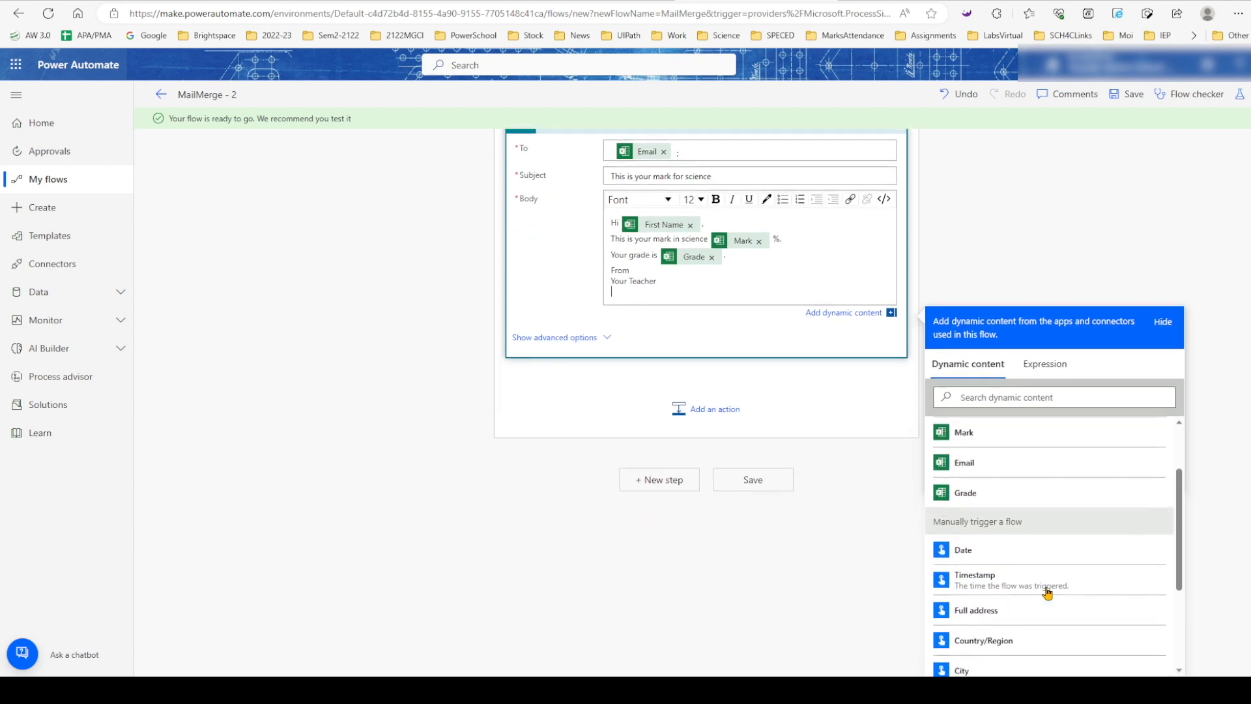
{"action": "left_click", "coordinate": [964, 561]}
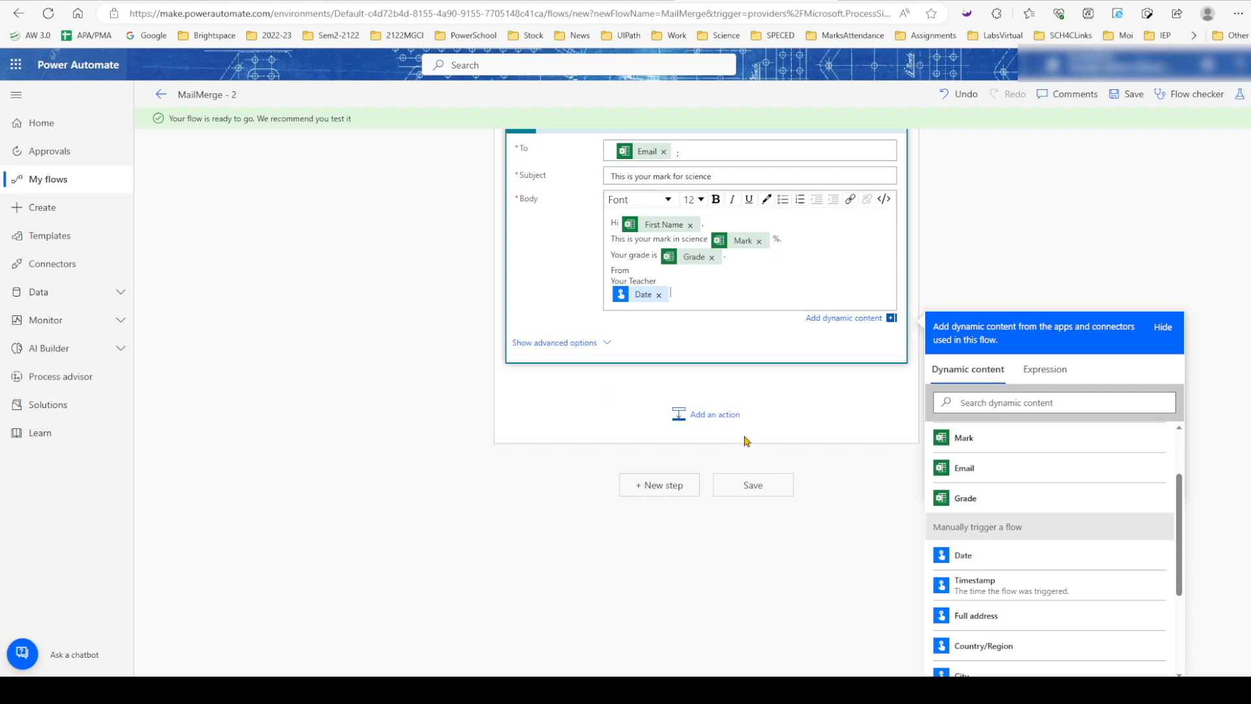
{"action": "left_click", "coordinate": [750, 487]}
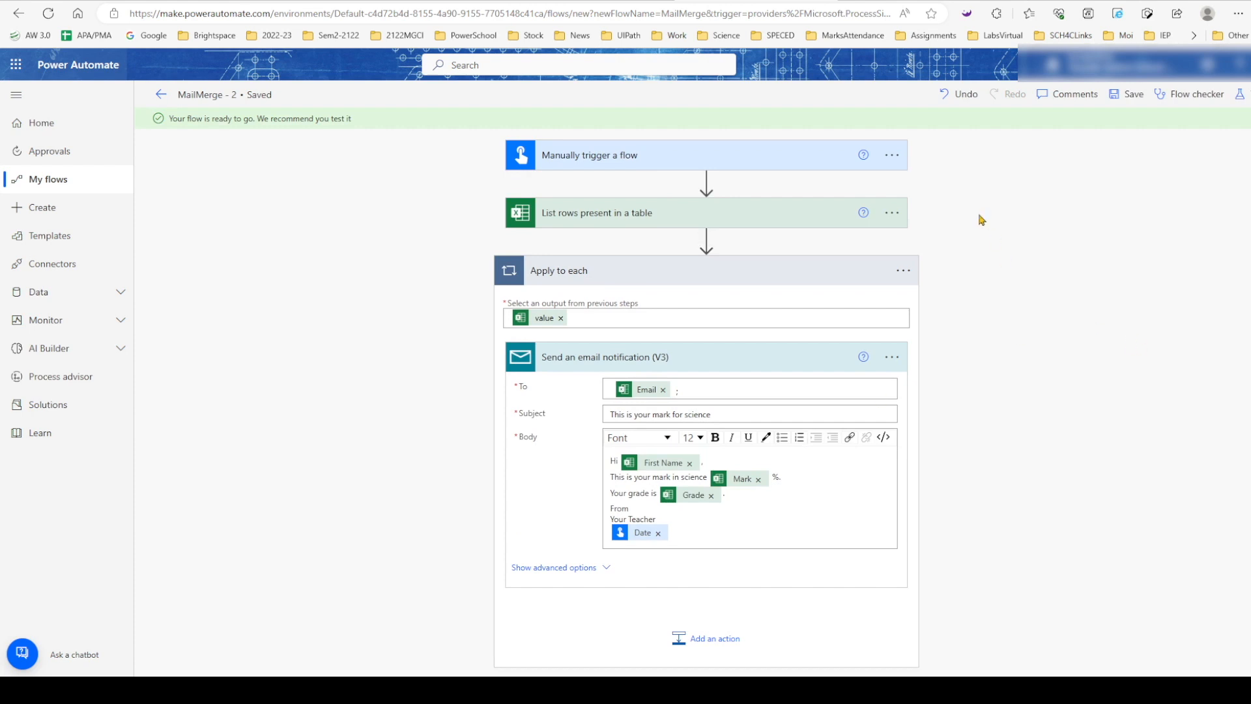
Check the flow for errors and warnings, and run it as a manual test with the Excel and Mail connections.
{"action": "left_click", "coordinate": [1197, 97]}
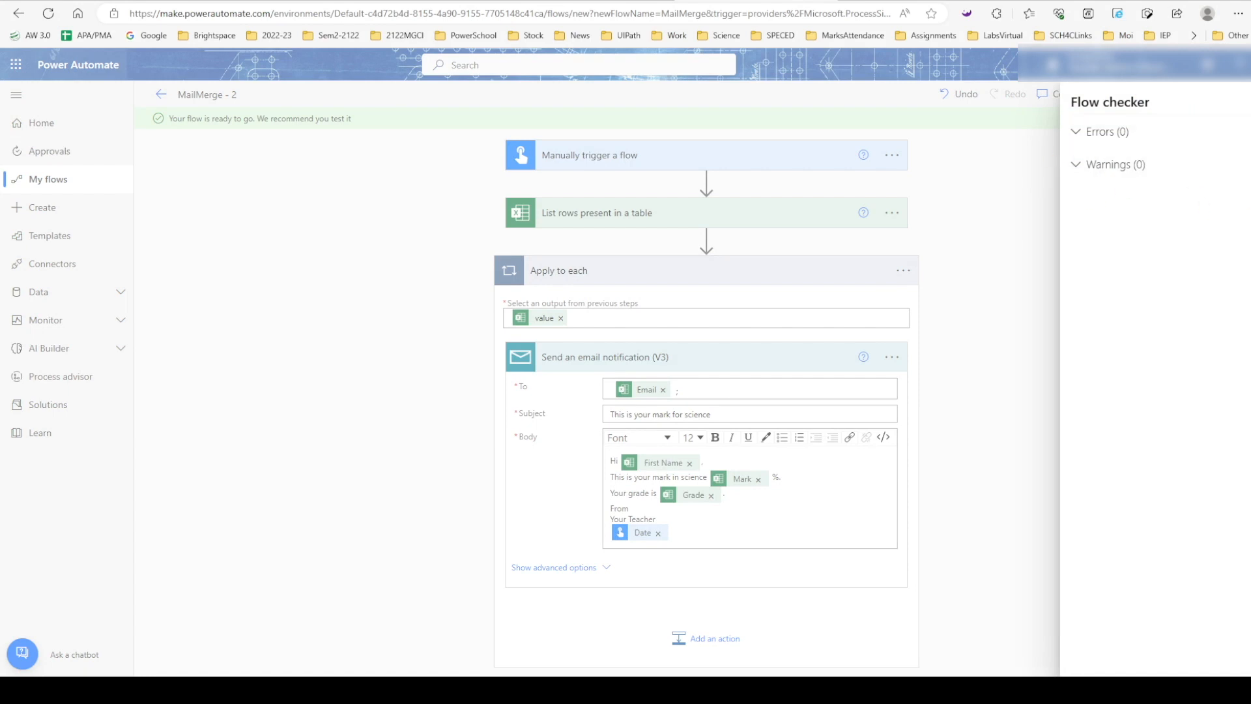
{"action": "left_click", "coordinate": [1250, 102]}
{"action": "left_click", "coordinate": [1250, 95]}
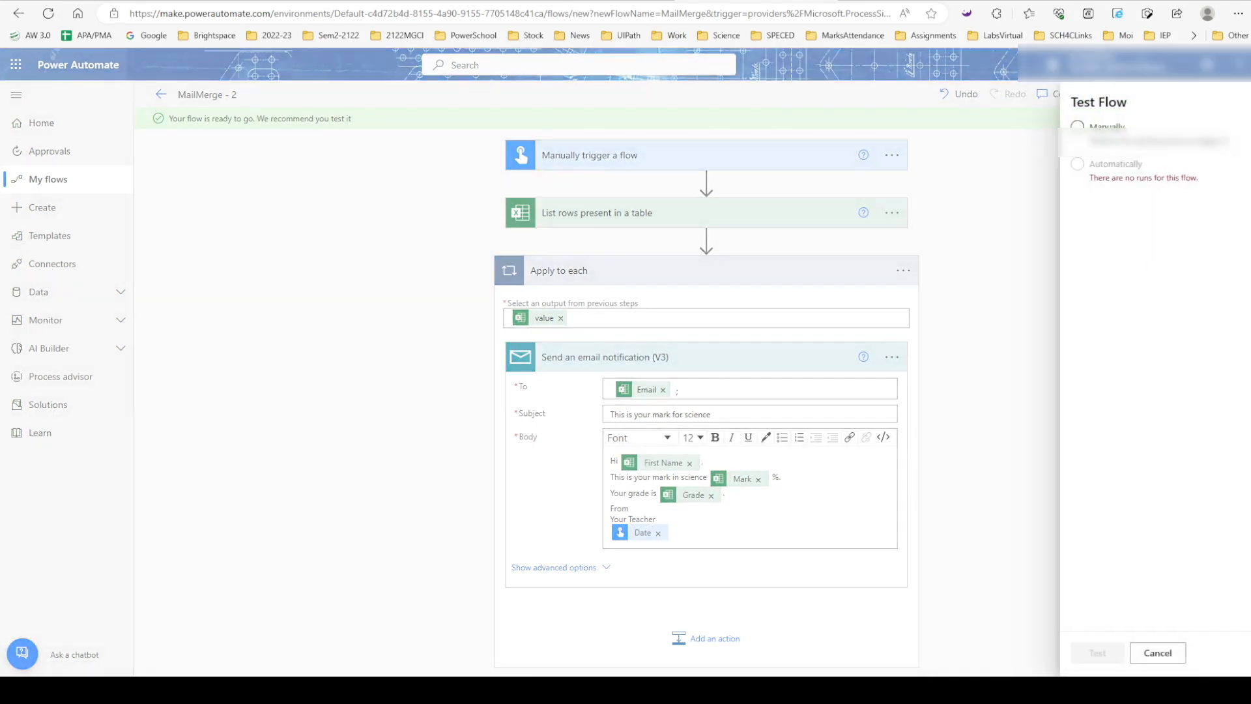
{"action": "left_click", "coordinate": [1078, 128]}
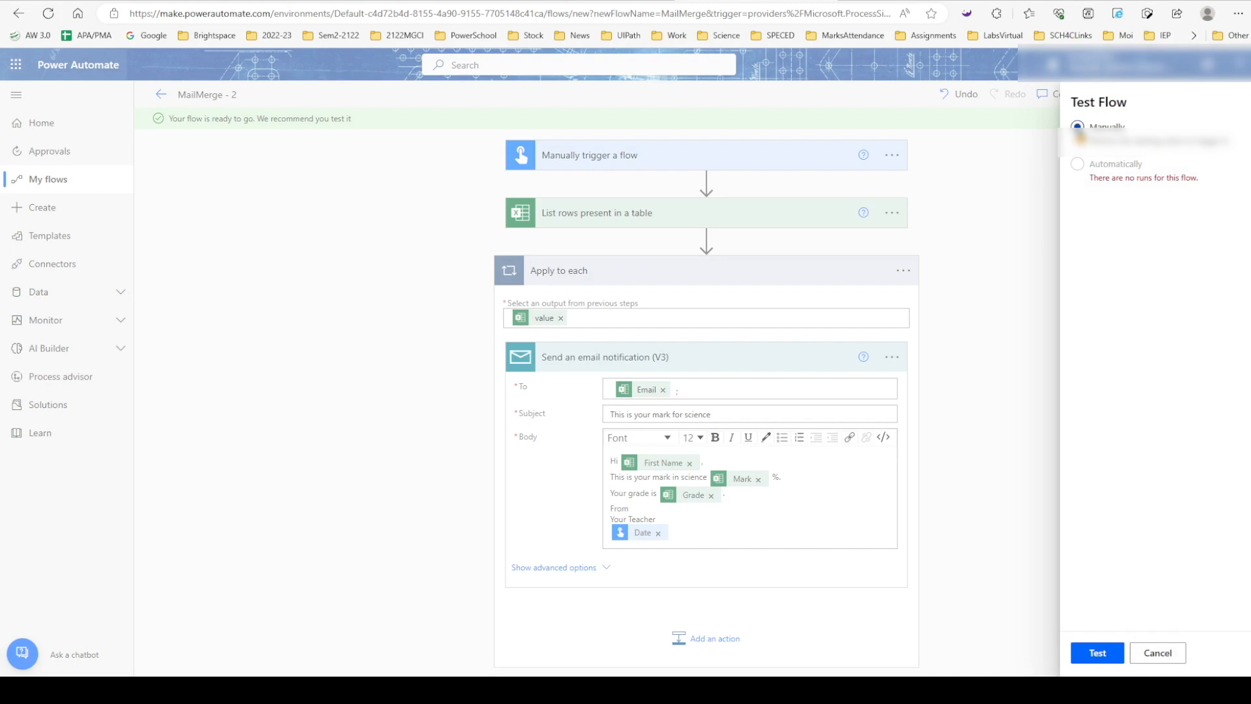
{"action": "left_click", "coordinate": [1085, 654]}
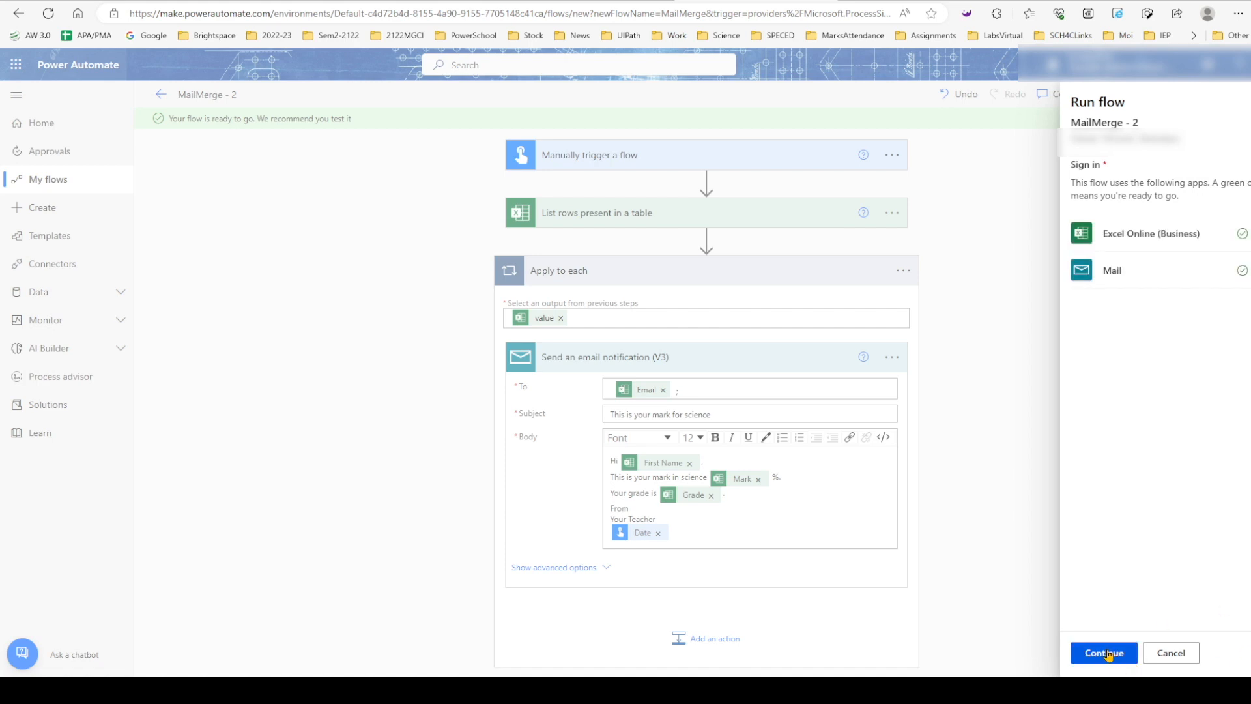
{"action": "left_click", "coordinate": [1108, 654]}
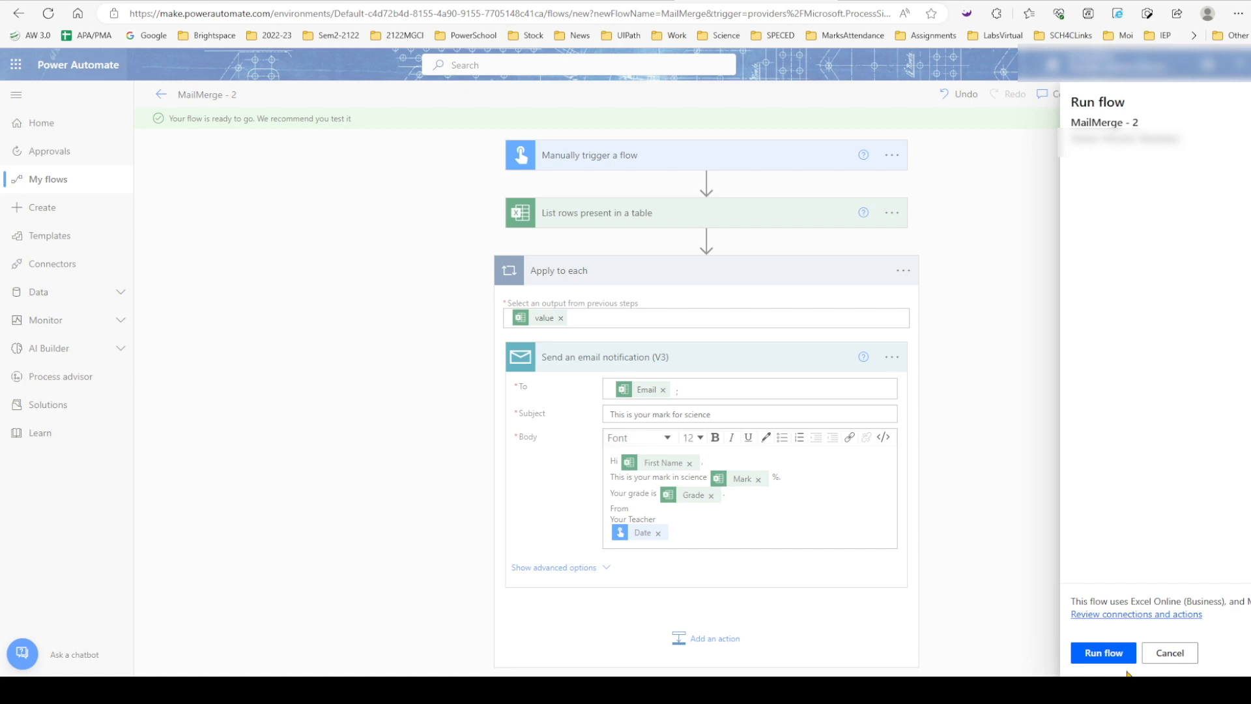
{"action": "left_click", "coordinate": [1095, 658]}
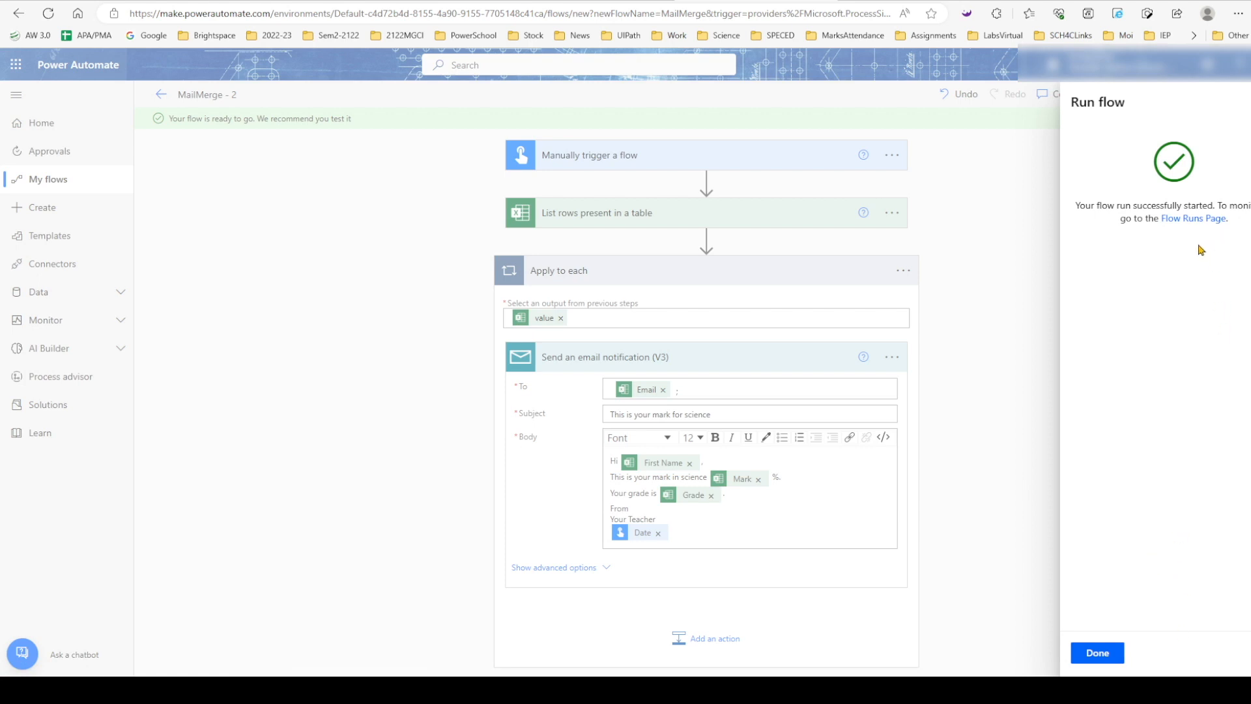
Check the flow run's status, and compare the science mark emails in the Outlook inbox with the student rows in Excel.
{"action": "left_click", "coordinate": [1192, 219]}
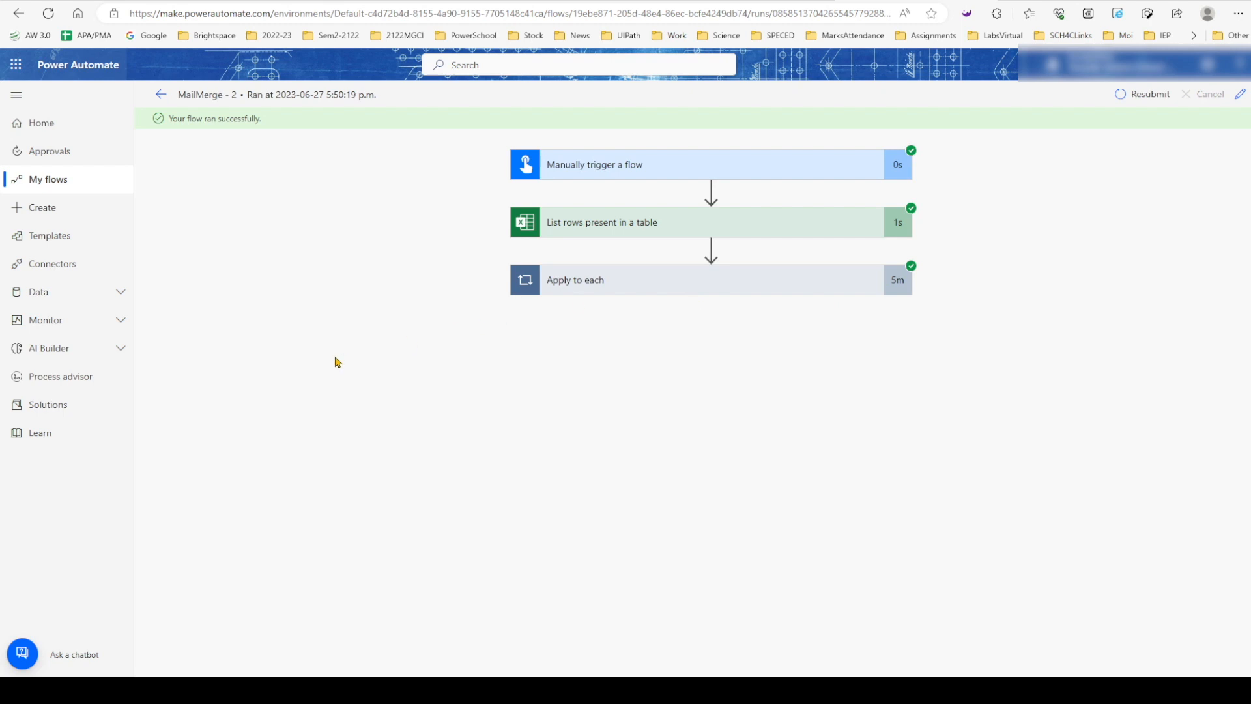
{"action": "left_click", "coordinate": [33, 183]}
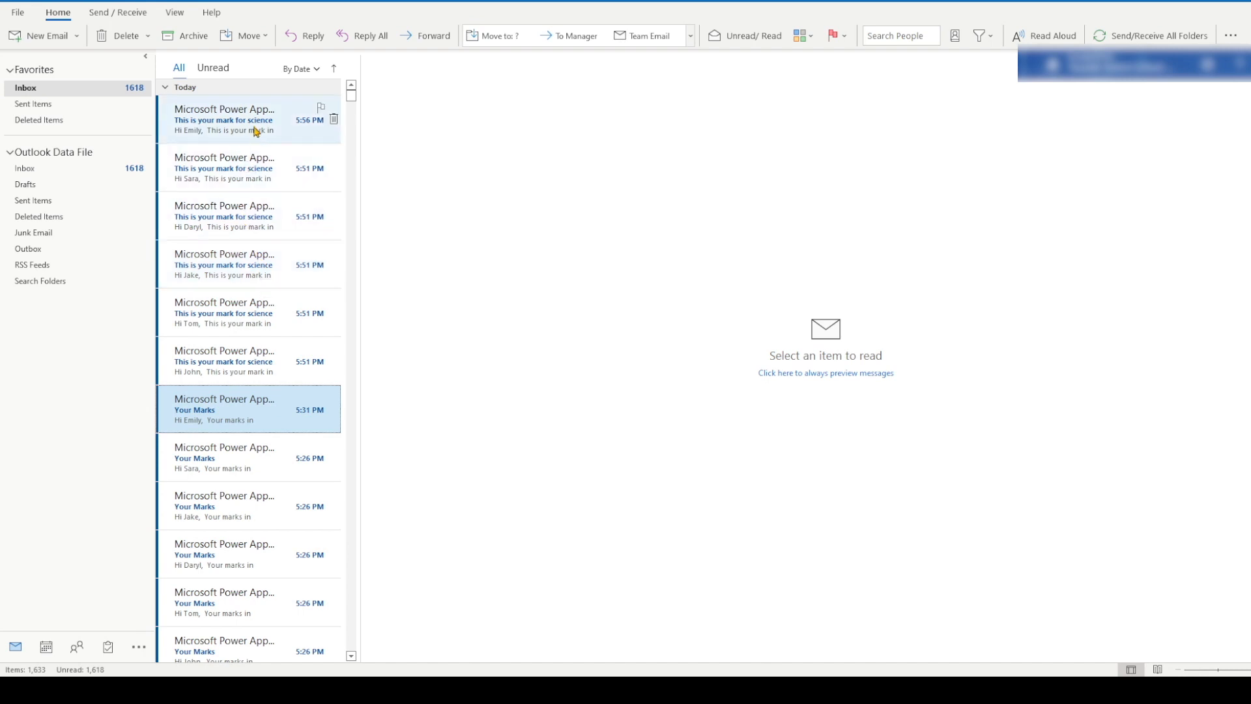
{"action": "key", "text": "alt+Tab"}
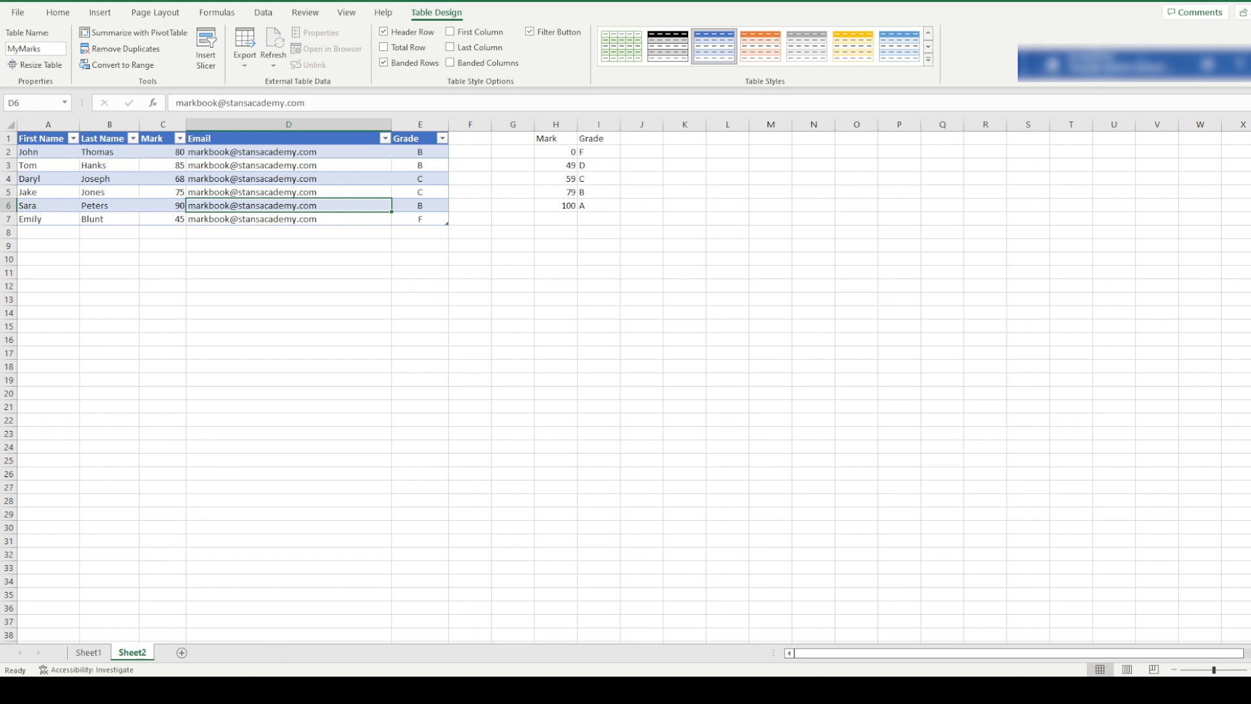
{"action": "left_click", "coordinate": [466, 690]}
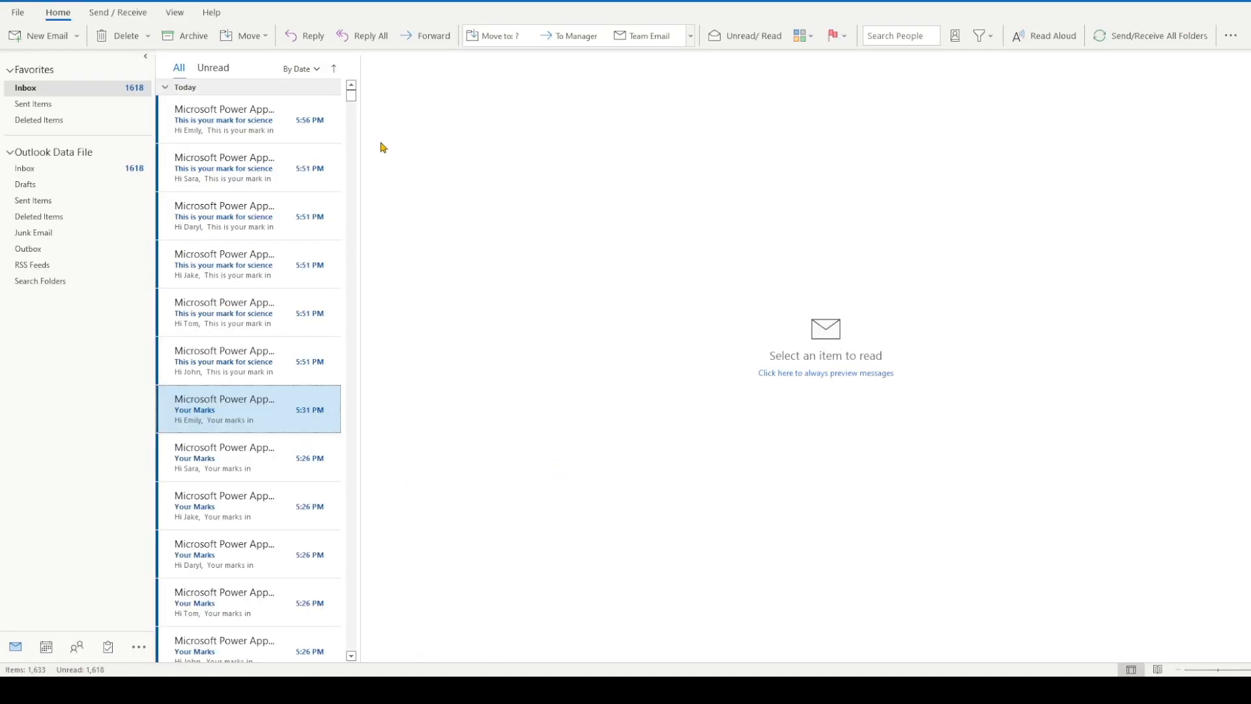
Read the newest "This is your mark for science" email in Outlook and compare its mark and grade with the student's row in Excel.
{"action": "left_click", "coordinate": [240, 129]}
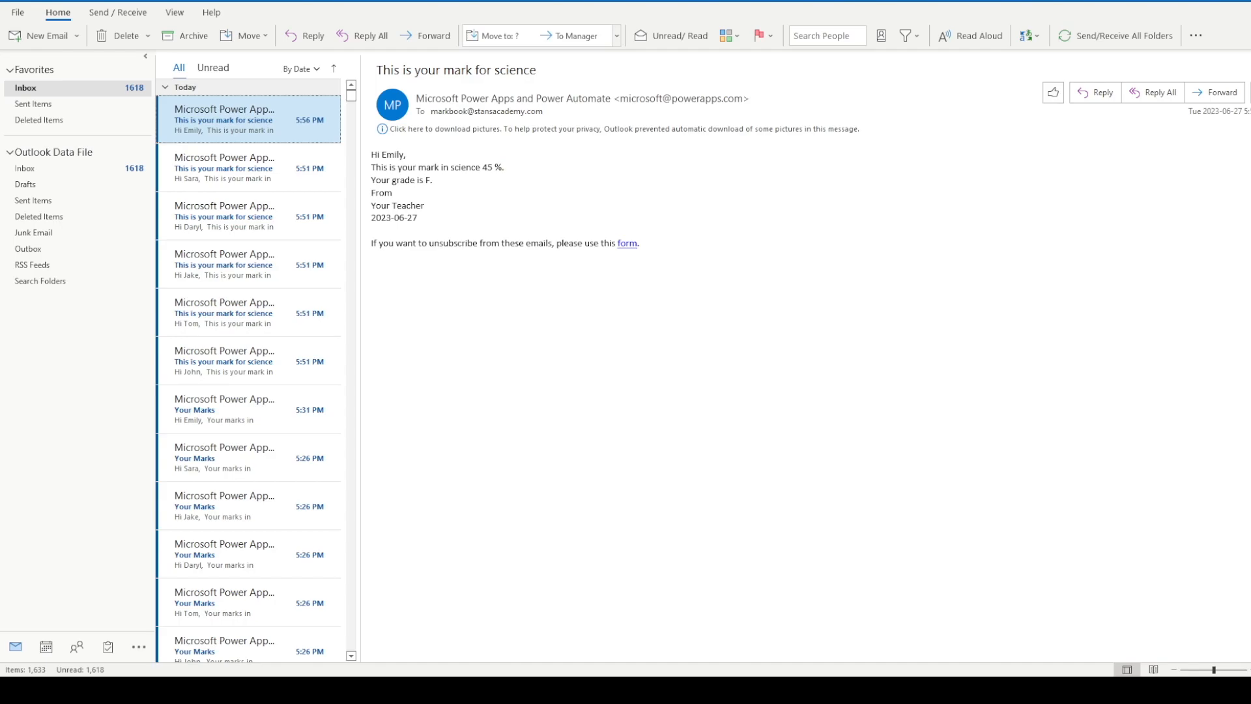
{"action": "left_click", "coordinate": [335, 690]}
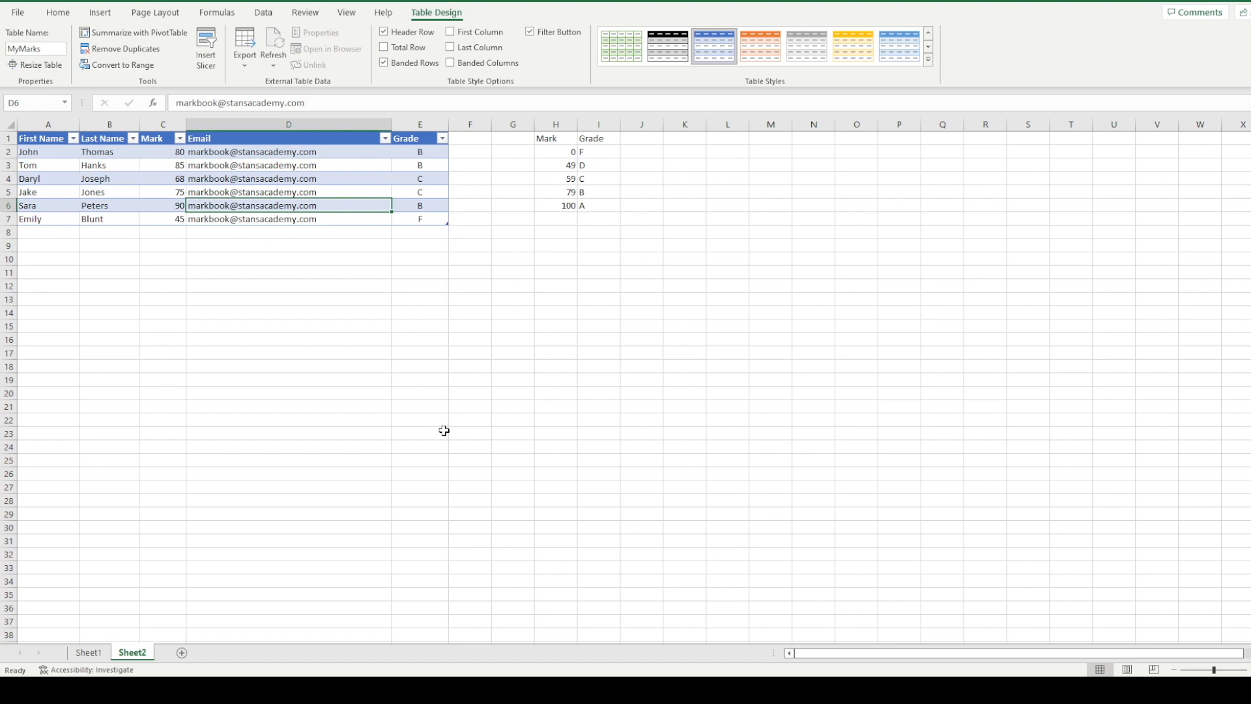
{"action": "left_click", "coordinate": [215, 691]}
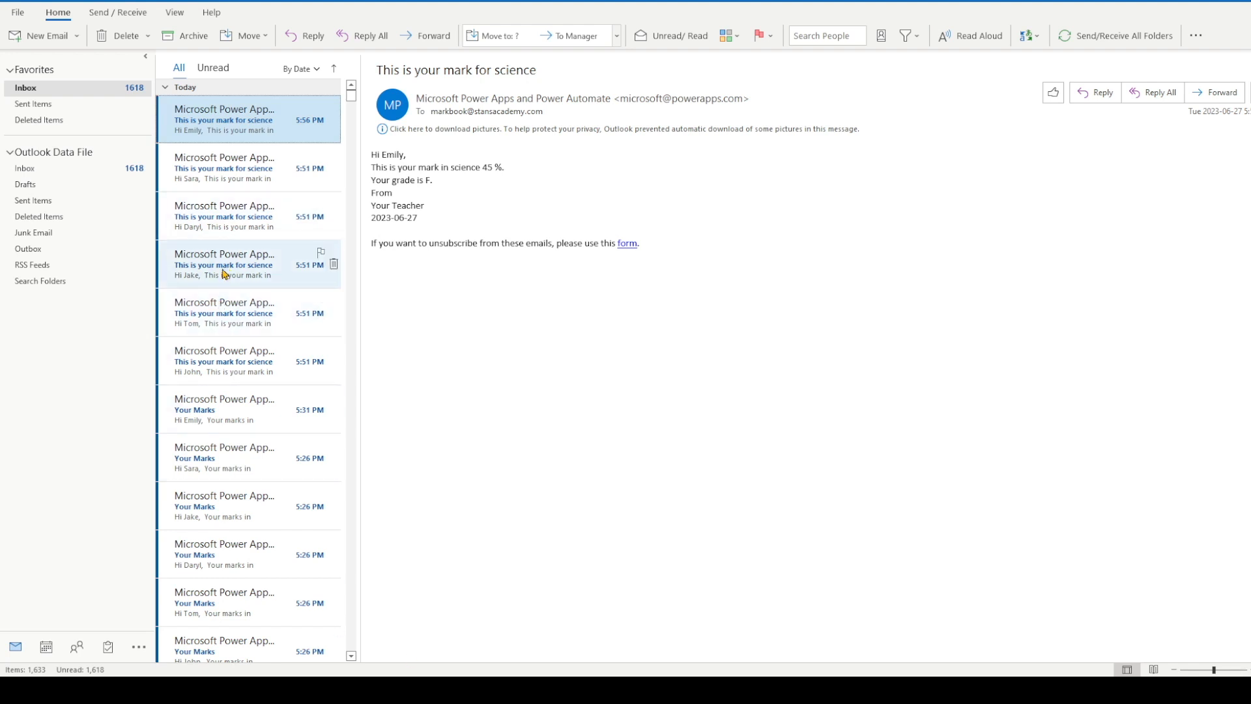
Read each remaining "This is your mark for science" email from this run to check the student's name, mark, grade and date.
{"action": "left_click", "coordinate": [218, 162]}
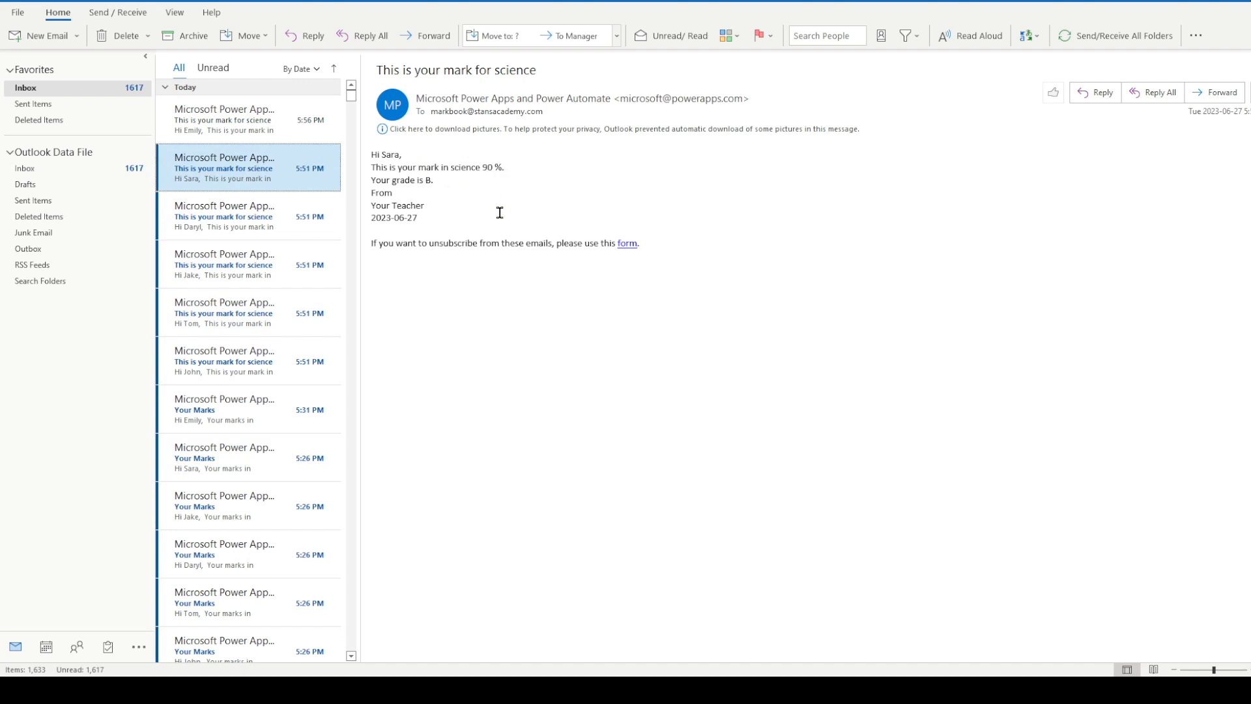
{"action": "left_click", "coordinate": [212, 221]}
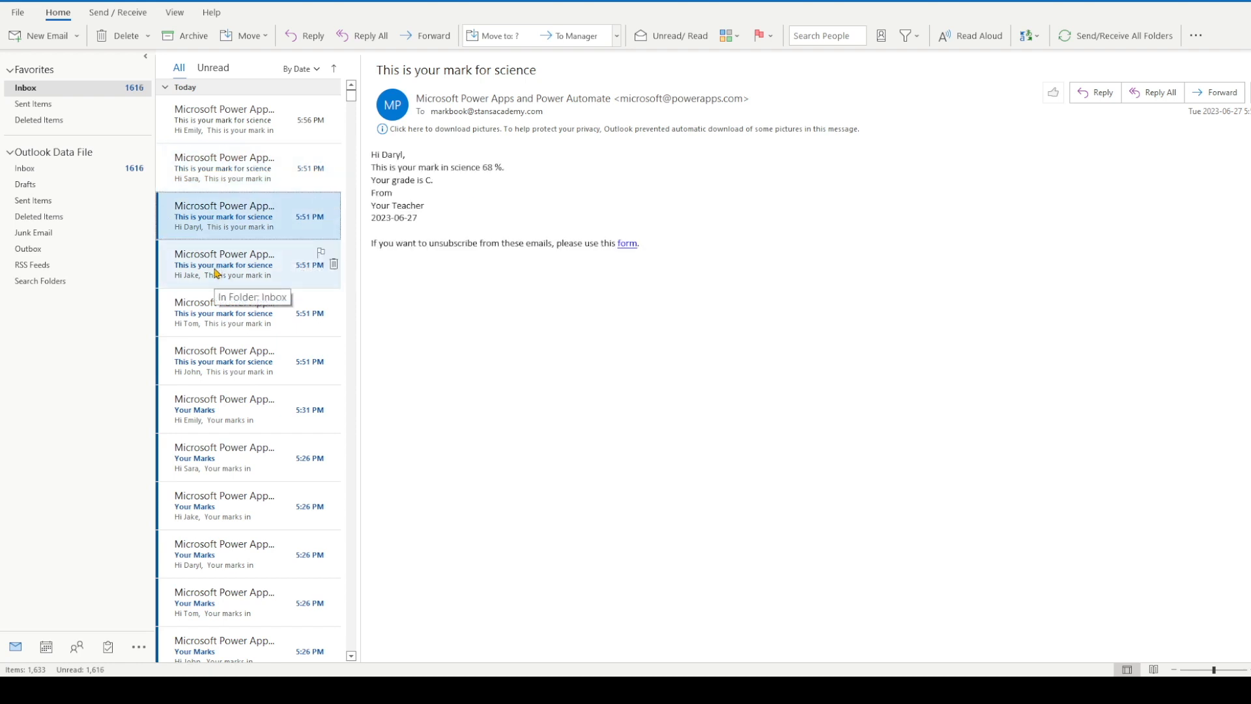
{"action": "left_click", "coordinate": [217, 273]}
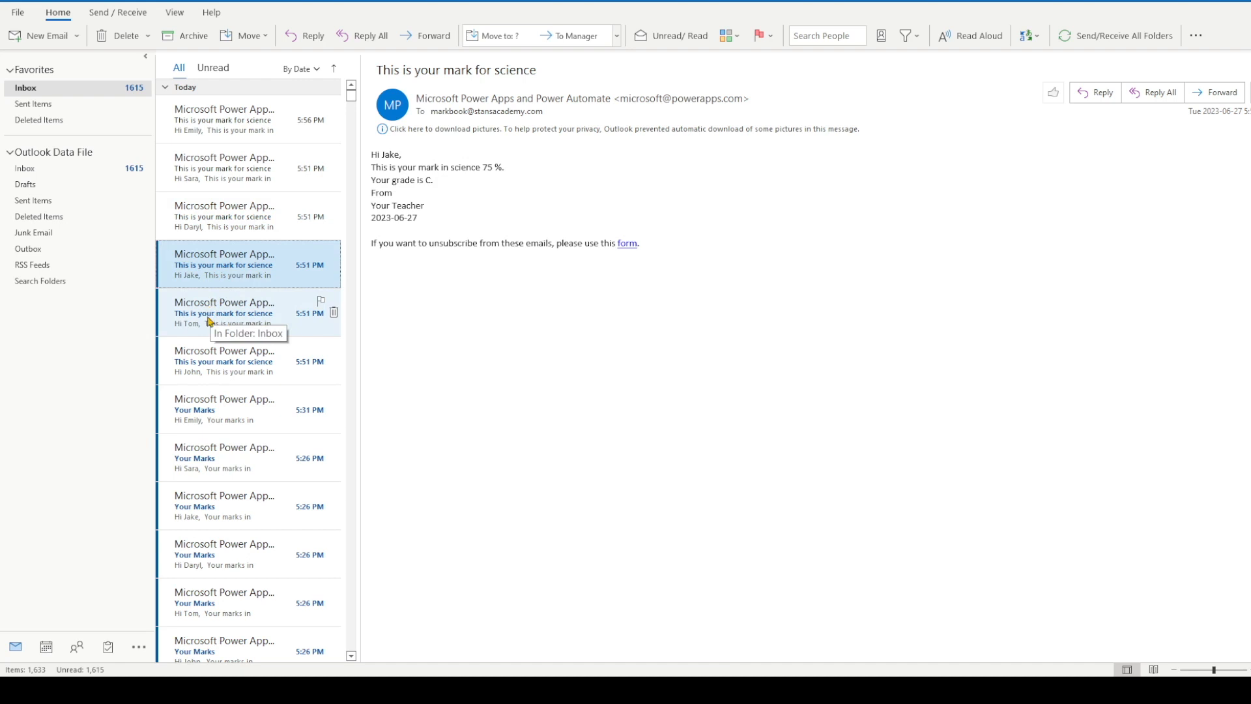
{"action": "left_click", "coordinate": [208, 320]}
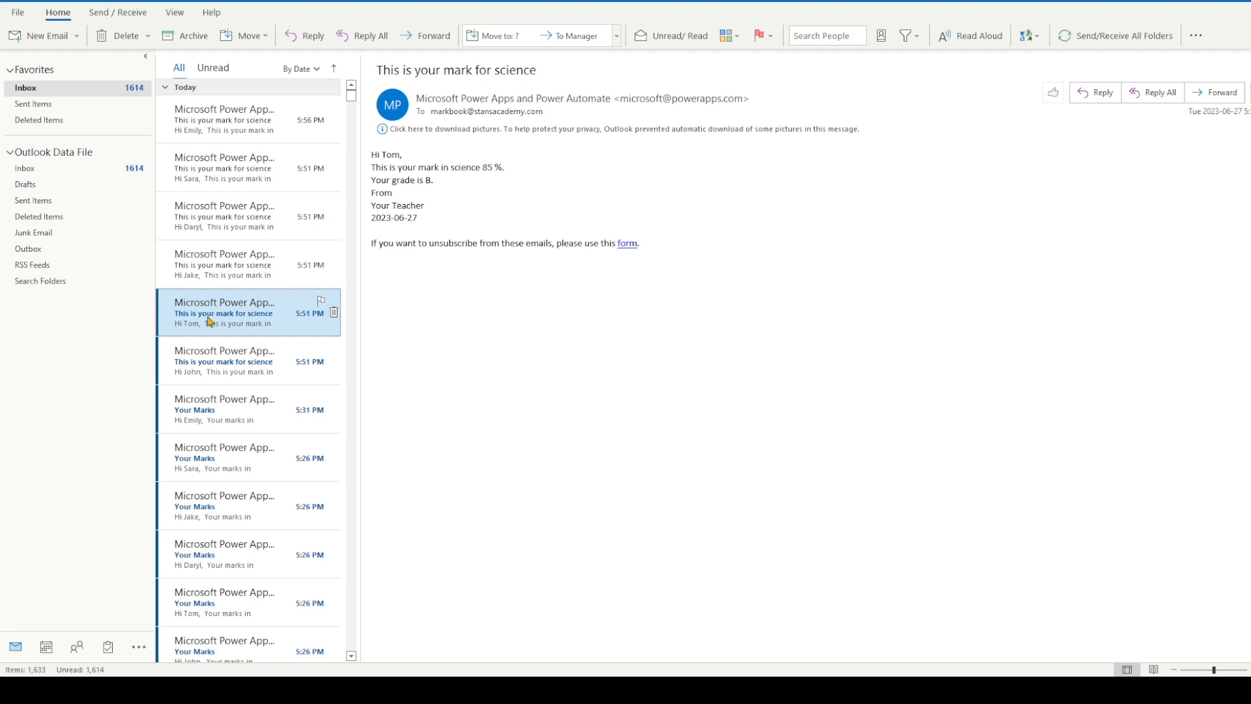
{"action": "left_click", "coordinate": [221, 371]}
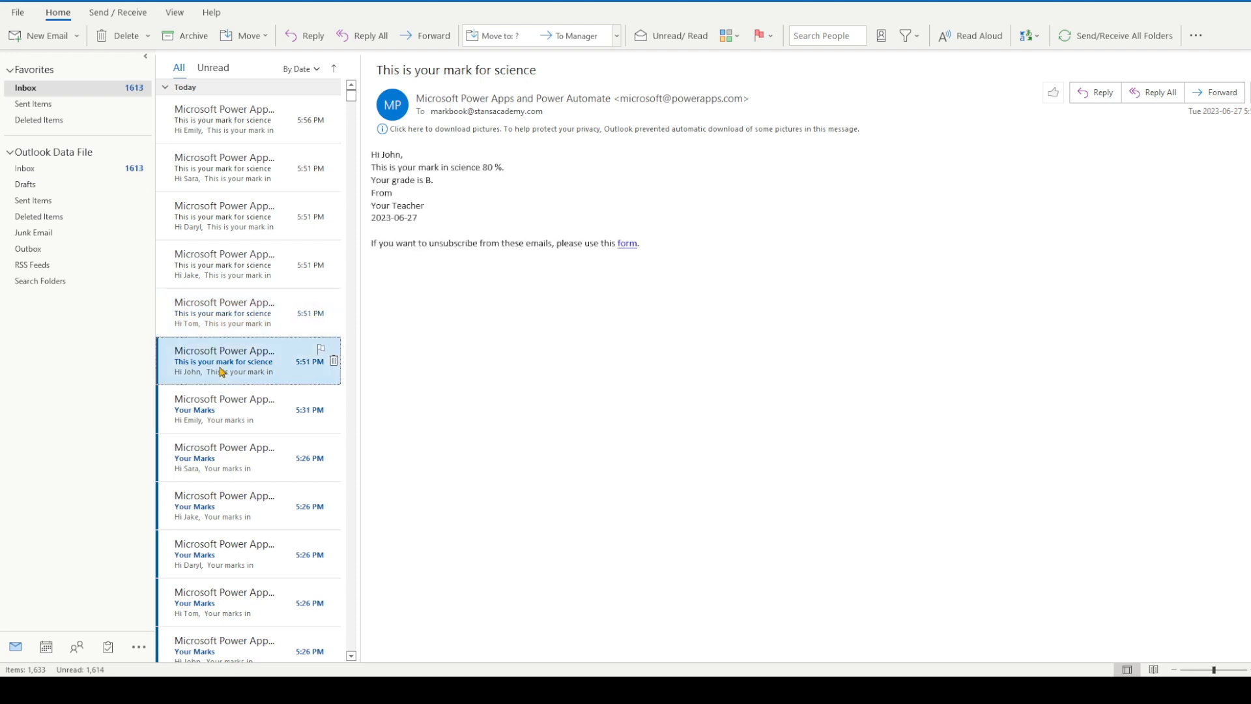